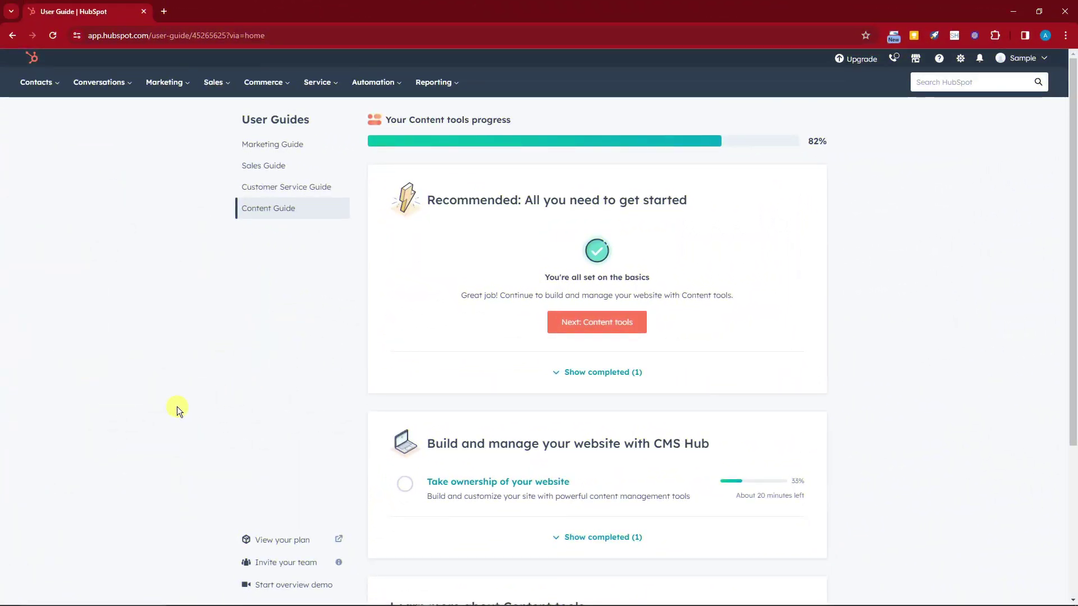
- Go to Marketing > Forms to see the existing blog comment form
{"action": "left_click", "coordinate": [1045, 59]}
{"action": "left_click", "coordinate": [1047, 61]}
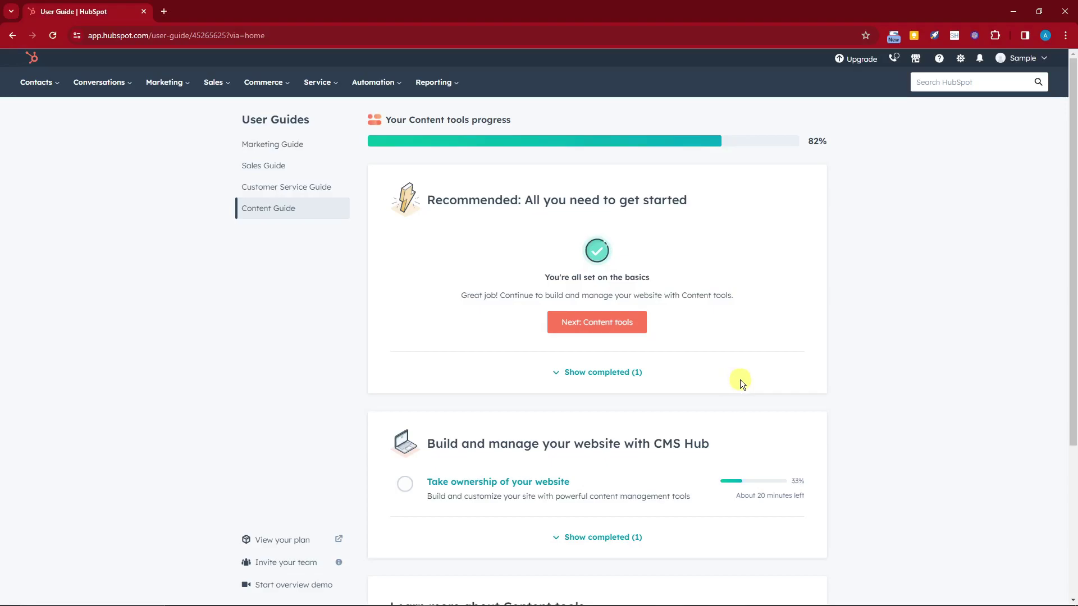
{"action": "scroll", "coordinate": [740, 380], "scroll_direction": "down", "scroll_amount": 4}
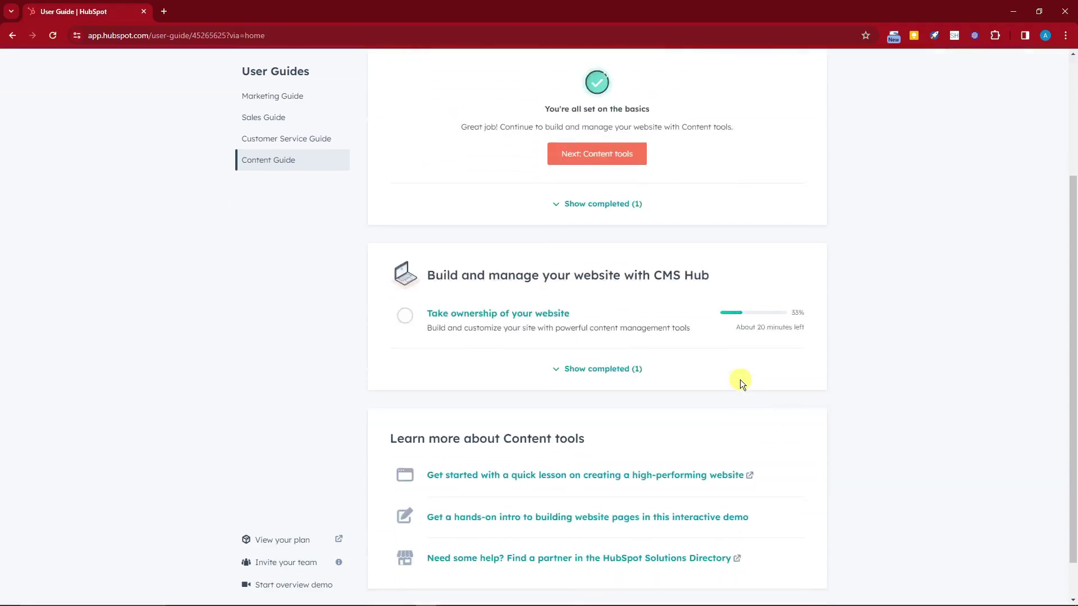
{"action": "scroll", "coordinate": [837, 527], "scroll_direction": "up", "scroll_amount": 4}
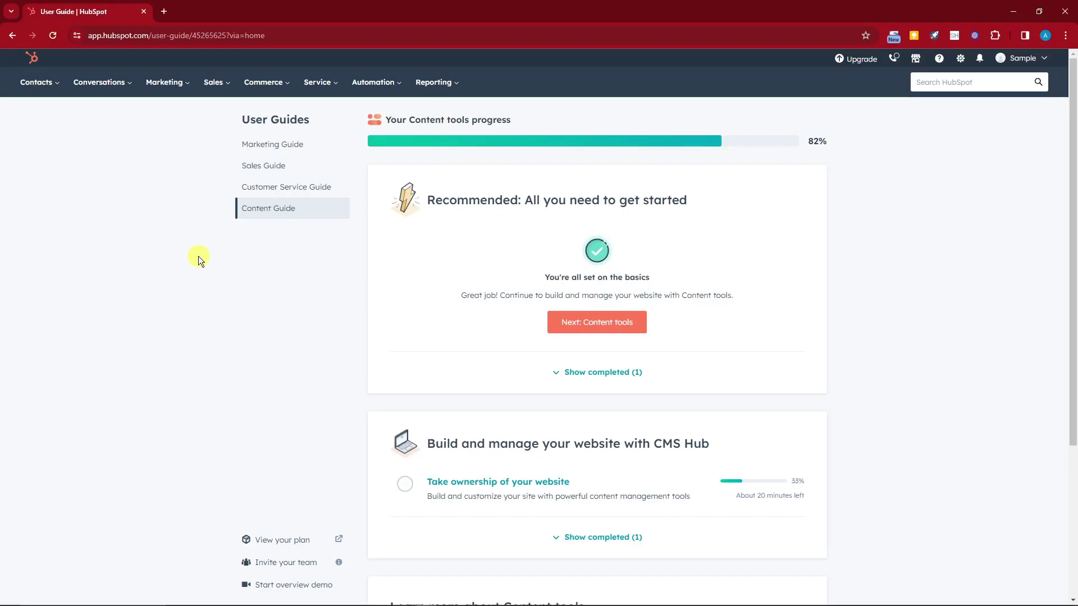
{"action": "left_click", "coordinate": [171, 85]}
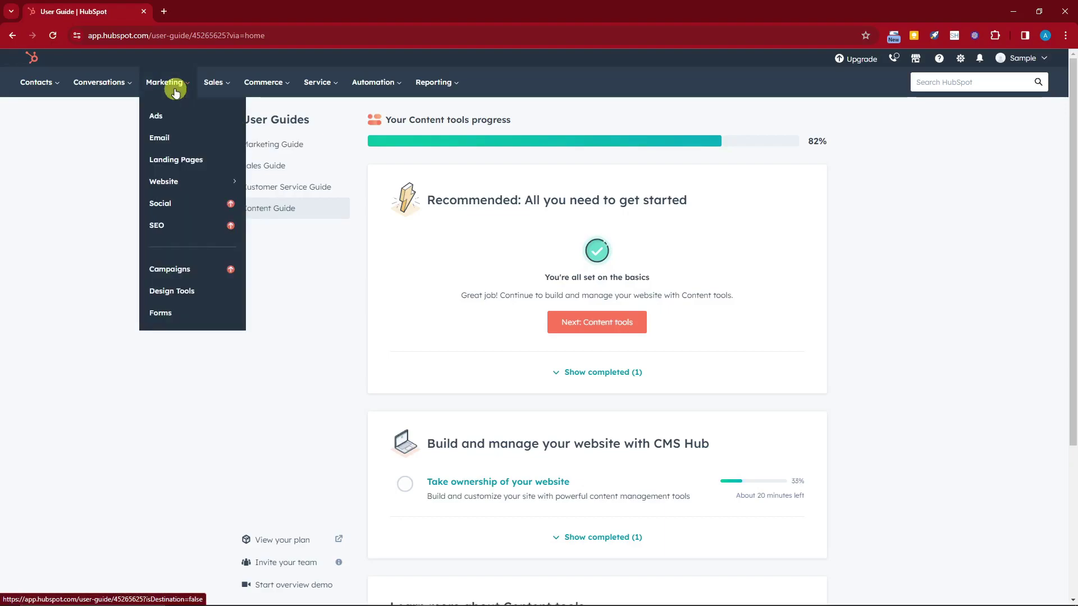
{"action": "left_click", "coordinate": [159, 316]}
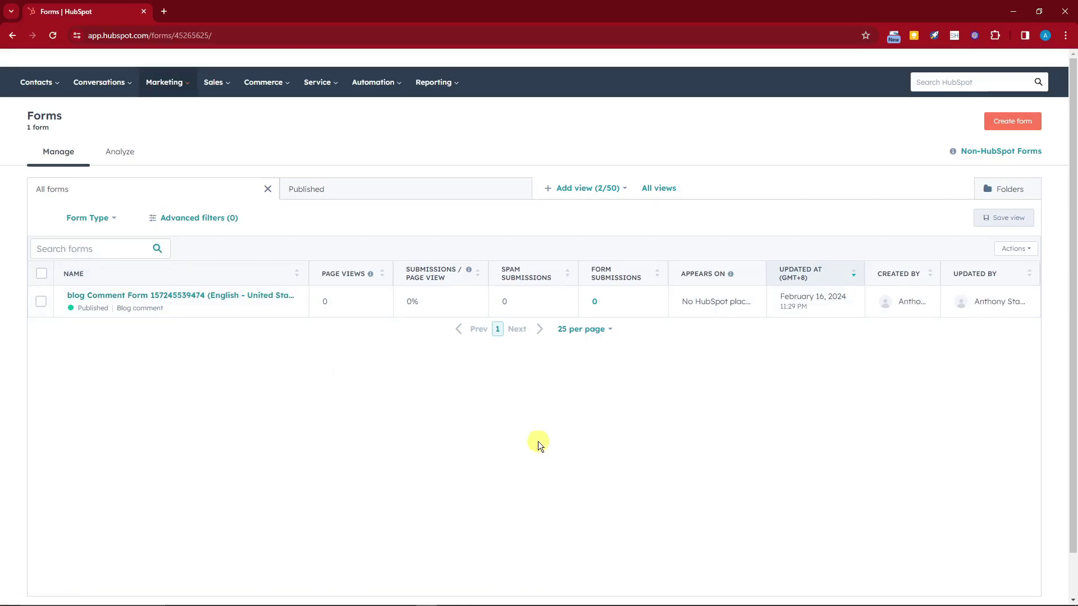
- Start a new form, compare the Standalone, Pop-up, Dropdown and Slide-in types, then choose Embedded form
{"action": "left_click", "coordinate": [1004, 130]}
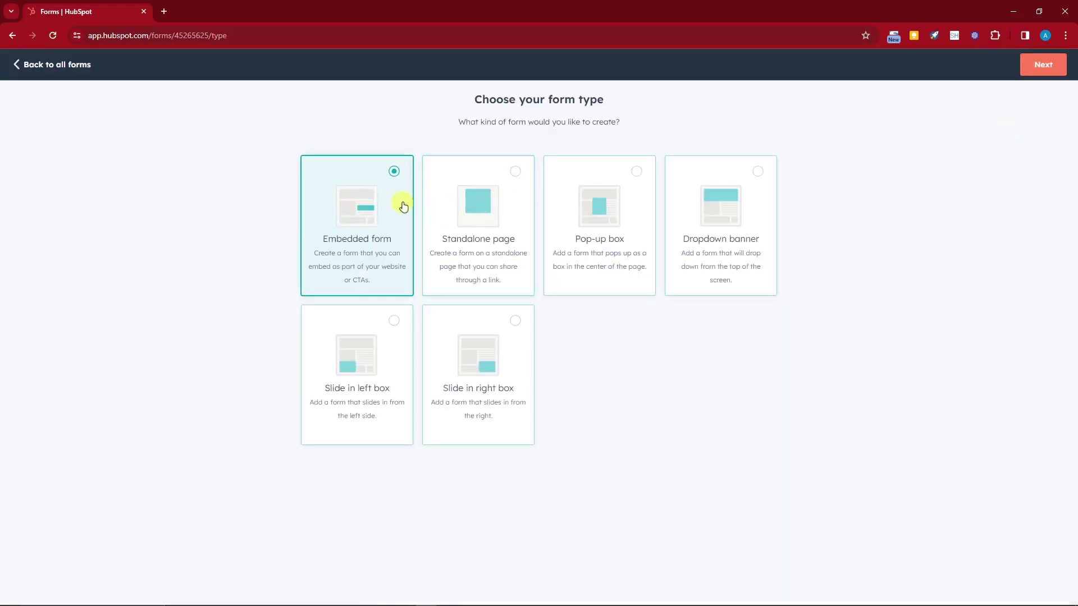
{"action": "left_click", "coordinate": [443, 205]}
{"action": "left_click", "coordinate": [593, 213]}
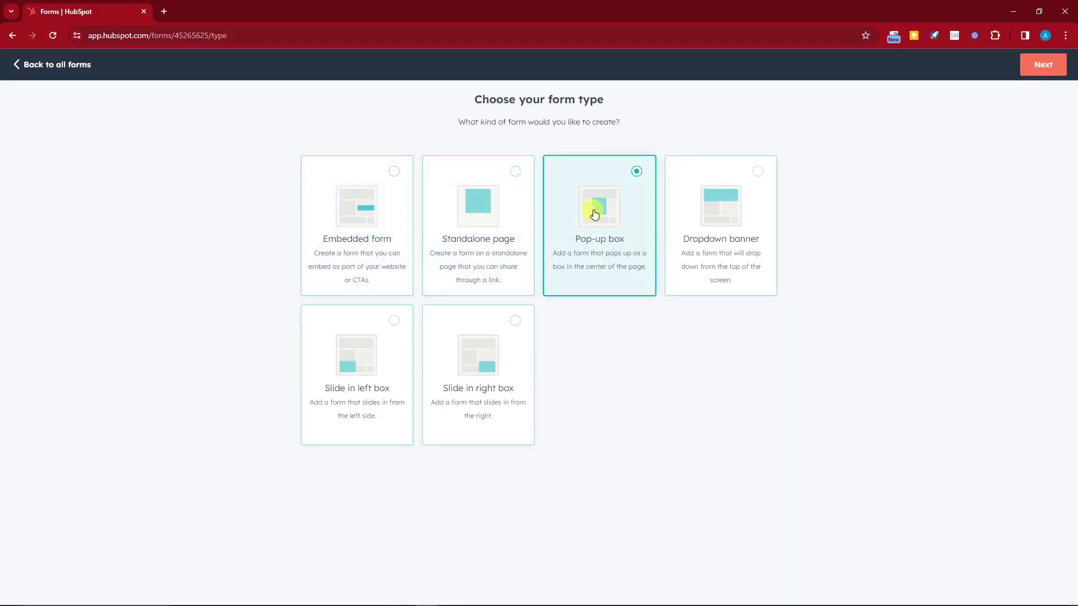
{"action": "left_click", "coordinate": [693, 211]}
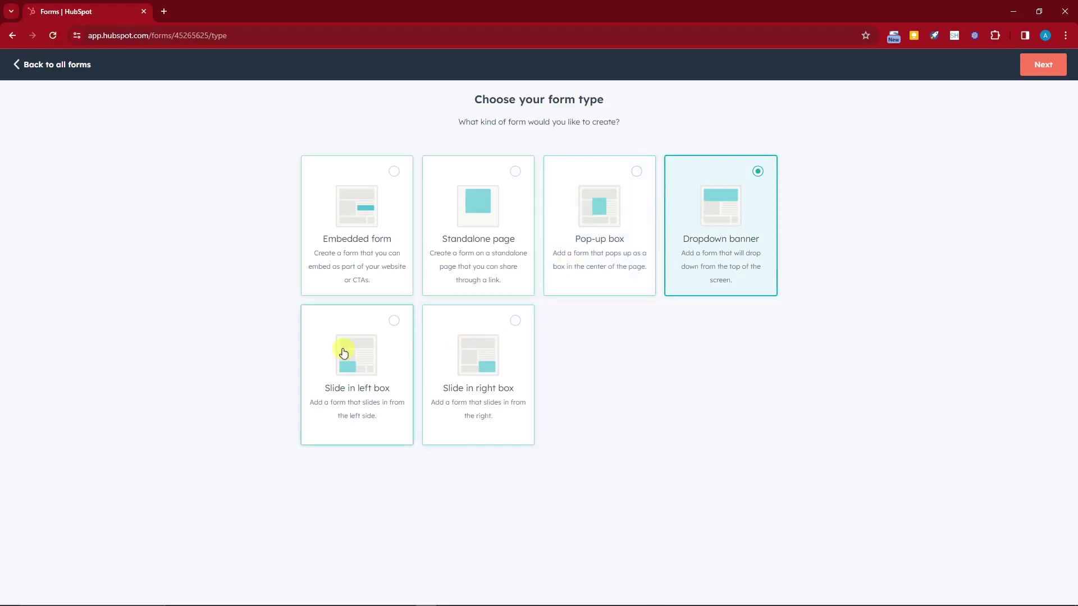
{"action": "left_click", "coordinate": [344, 350]}
{"action": "left_click", "coordinate": [484, 353]}
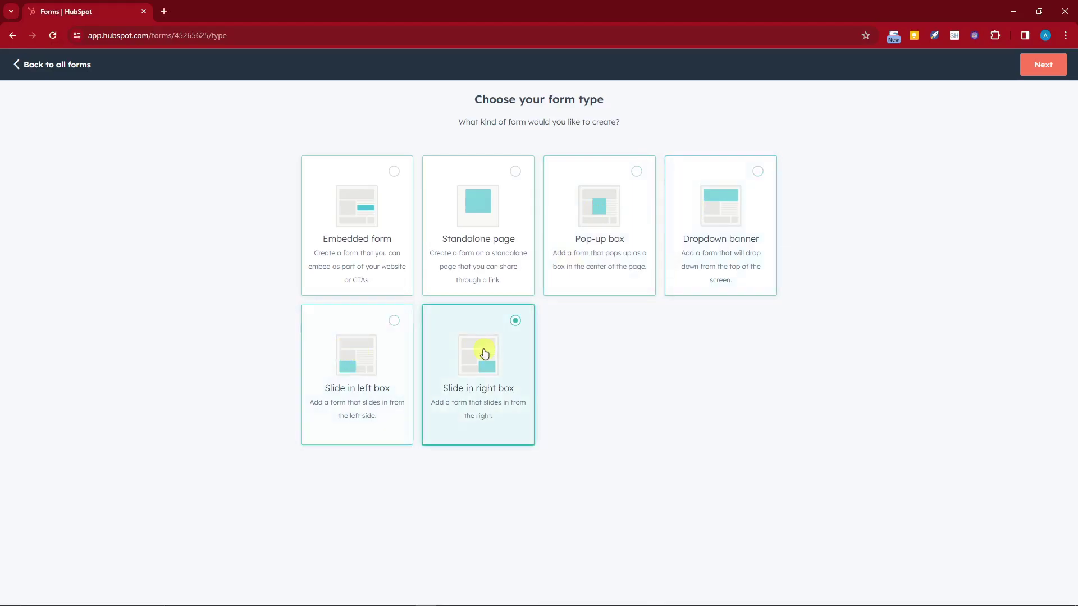
{"action": "left_click", "coordinate": [338, 203]}
{"action": "left_click", "coordinate": [1041, 65]}
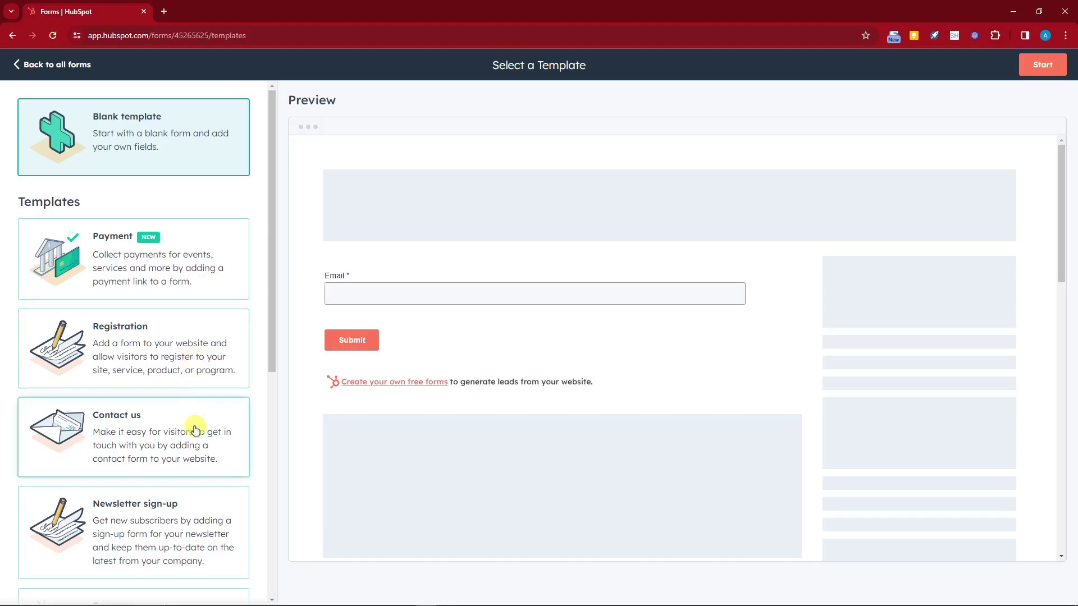
- Compare the Contact us and Registration templates, then start the form from Contact us
{"action": "scroll", "coordinate": [194, 426], "scroll_direction": "down", "scroll_amount": 3}
{"action": "scroll", "coordinate": [193, 391], "scroll_direction": "down", "scroll_amount": 3}
{"action": "scroll", "coordinate": [180, 433], "scroll_direction": "up", "scroll_amount": 6}
{"action": "left_click", "coordinate": [217, 420]}
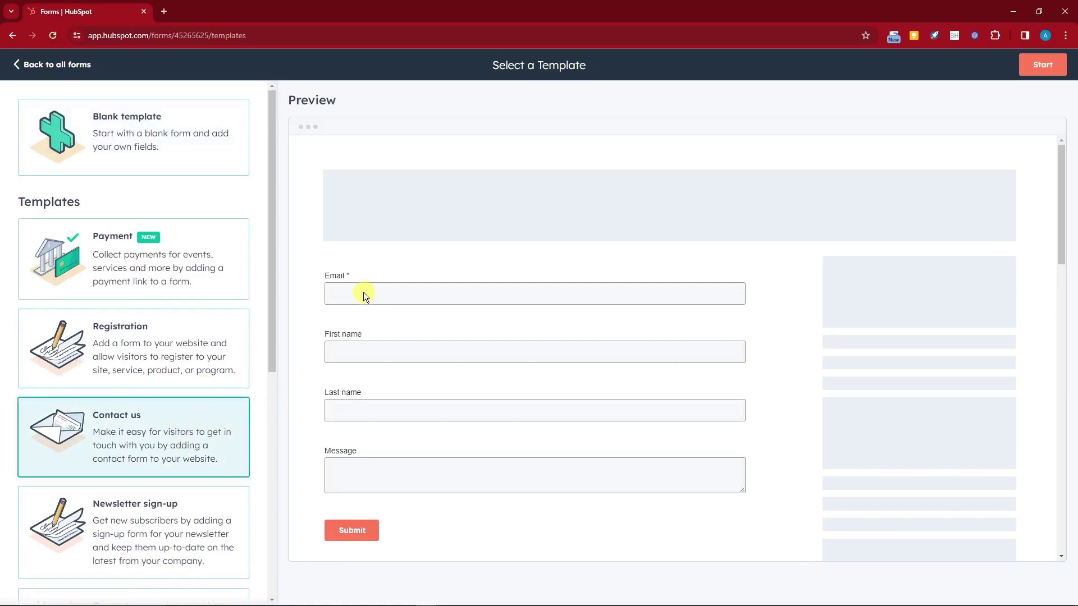
{"action": "scroll", "coordinate": [413, 385], "scroll_direction": "down", "scroll_amount": 6}
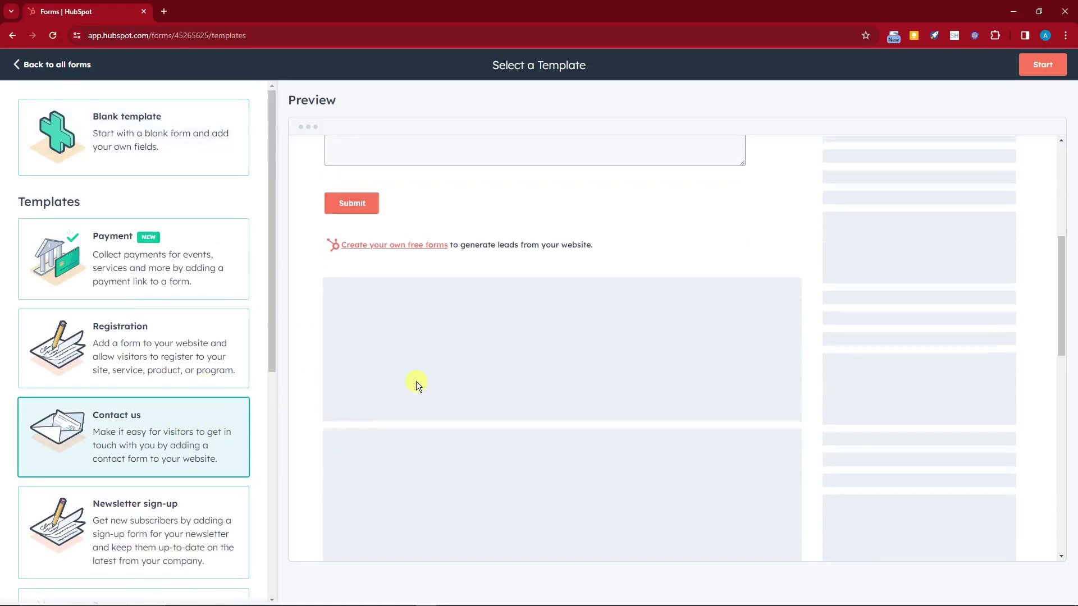
{"action": "scroll", "coordinate": [416, 382], "scroll_direction": "up", "scroll_amount": 8}
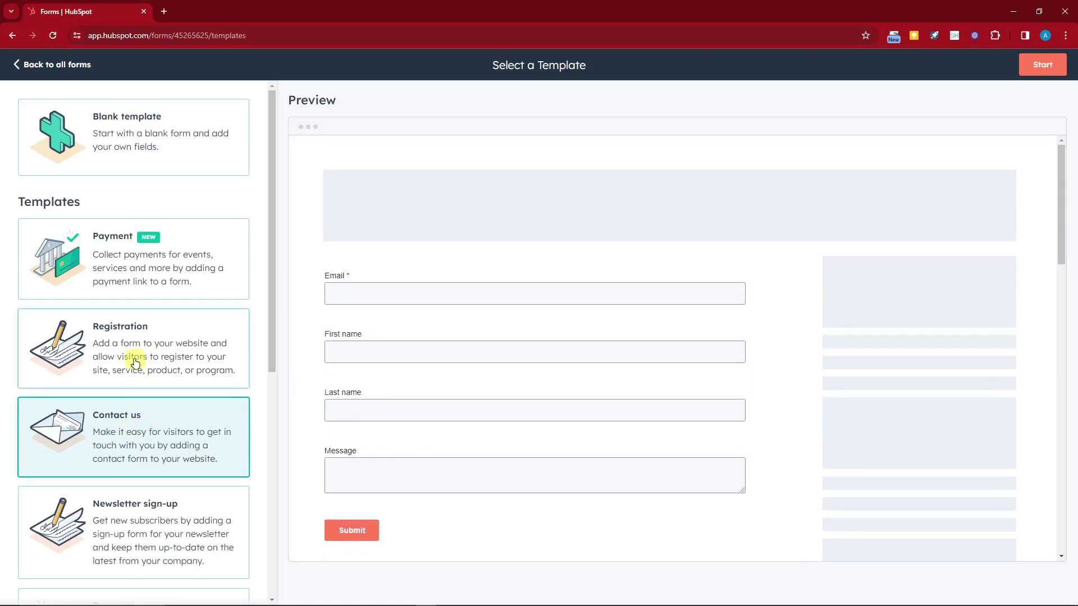
{"action": "left_click", "coordinate": [135, 363]}
{"action": "scroll", "coordinate": [456, 401], "scroll_direction": "down", "scroll_amount": 4}
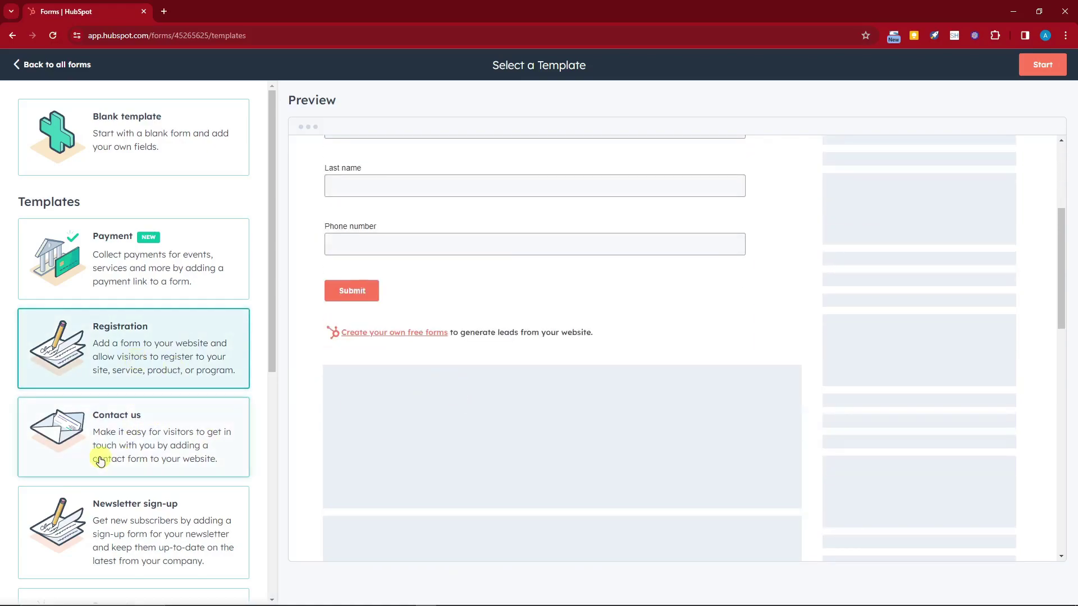
{"action": "left_click", "coordinate": [100, 462]}
{"action": "scroll", "coordinate": [348, 305], "scroll_direction": "up", "scroll_amount": 4}
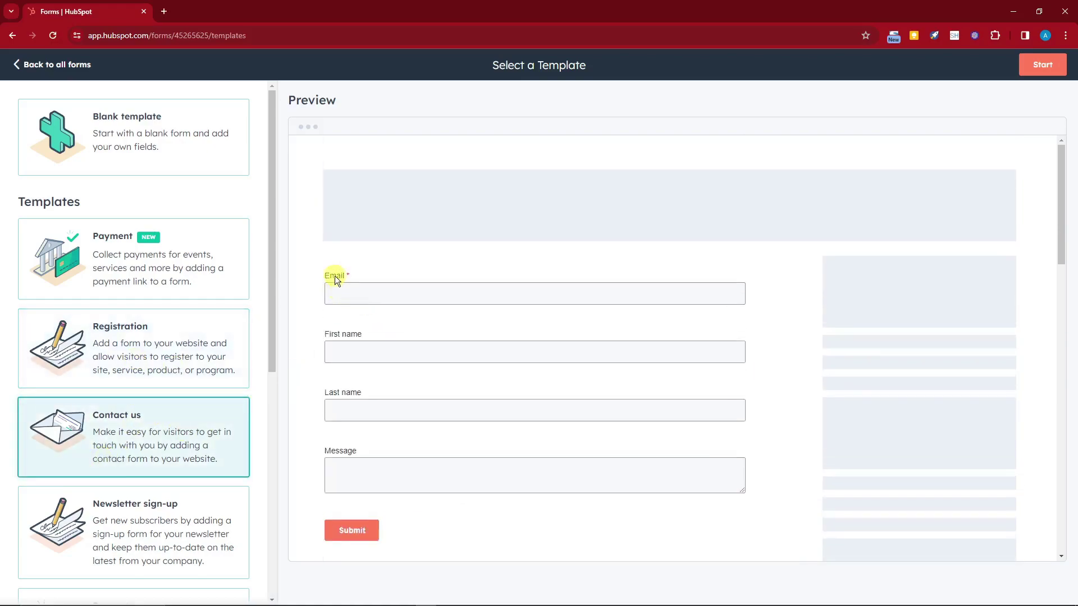
{"action": "left_click", "coordinate": [1041, 70]}
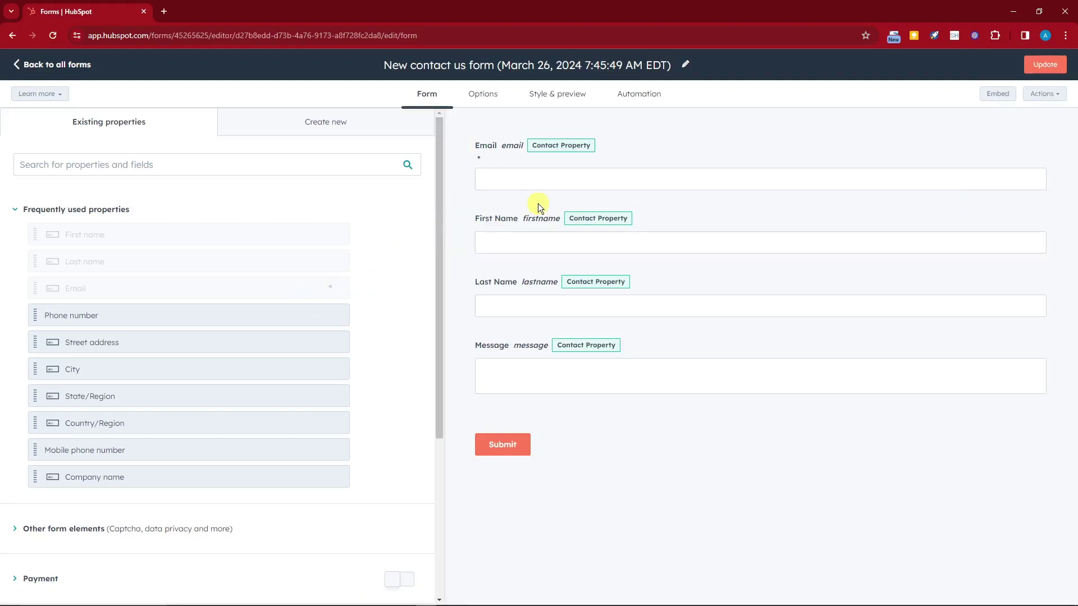
- Put First Name beside Last Name and add Phone number next to Message
{"action": "left_click_drag", "start_coordinate": [461, 232], "coordinate": [468, 303]}
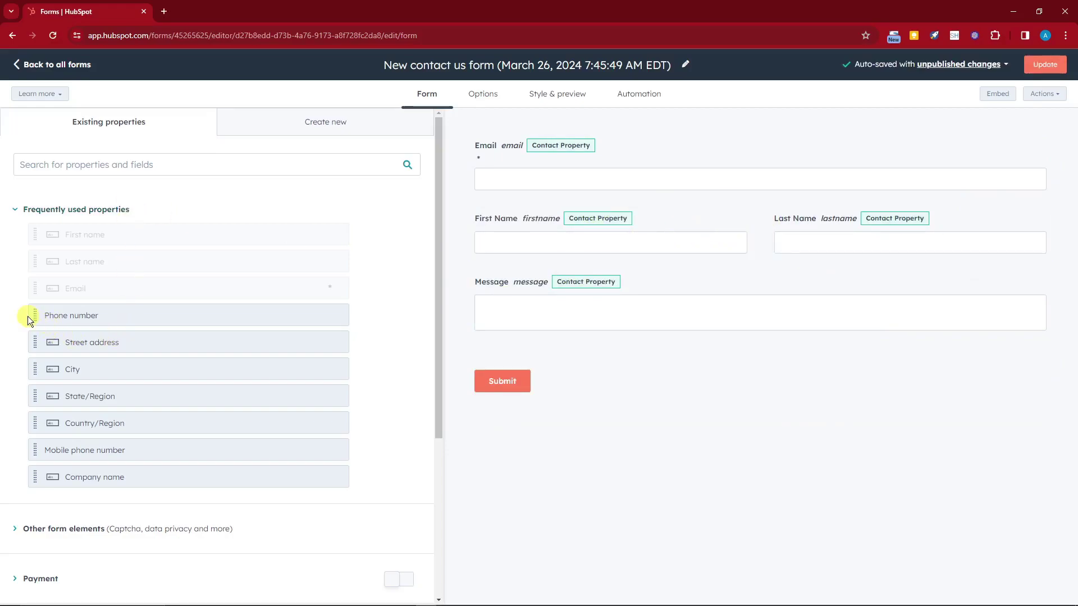
{"action": "left_click_drag", "start_coordinate": [31, 315], "coordinate": [507, 337]}
{"action": "left_click_drag", "start_coordinate": [505, 385], "coordinate": [467, 304]}
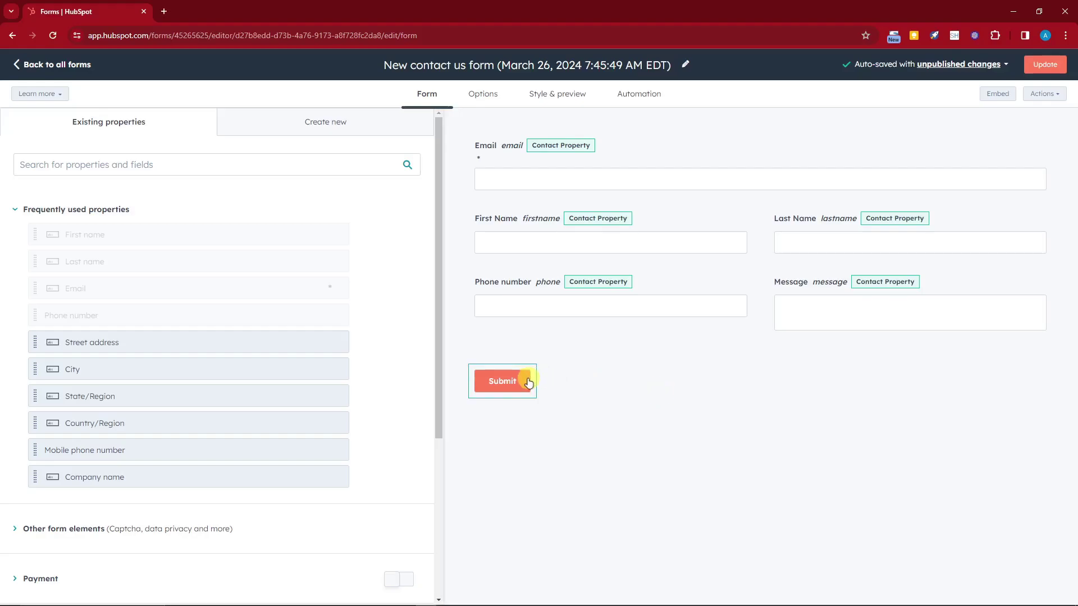
- Check the Options tab, rearrange fields, then leave the editor discarding unpublished changes
{"action": "left_click", "coordinate": [503, 105]}
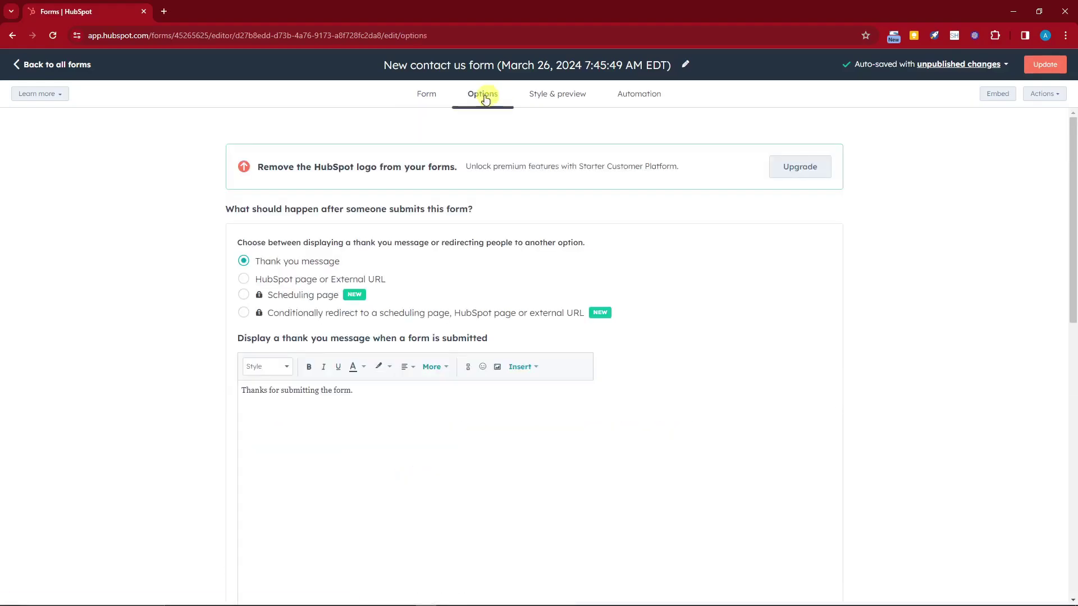
{"action": "left_click", "coordinate": [428, 95]}
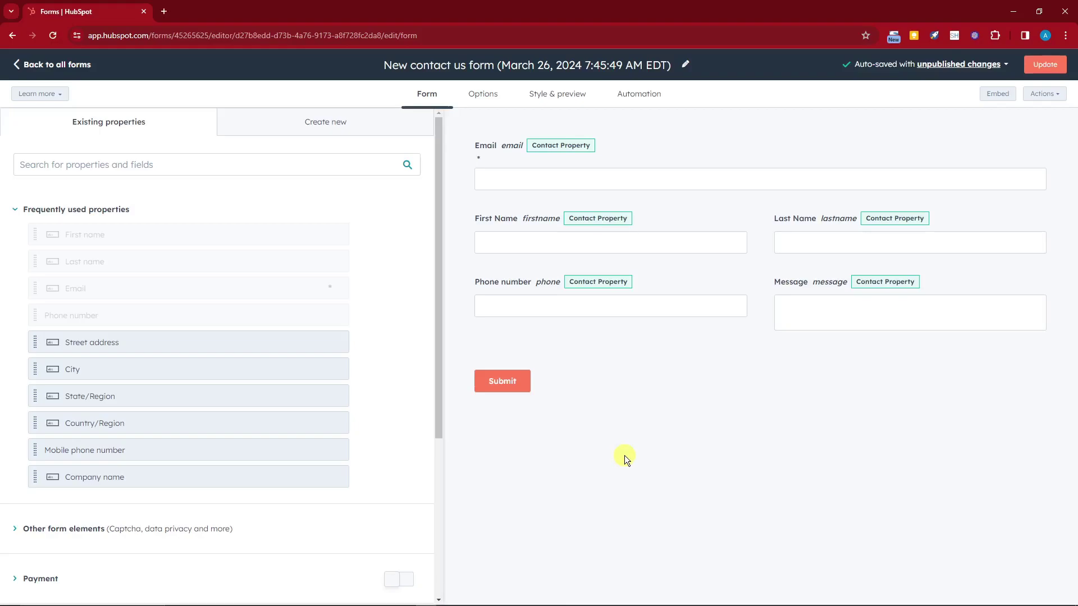
{"action": "left_click_drag", "start_coordinate": [438, 382], "coordinate": [436, 545]}
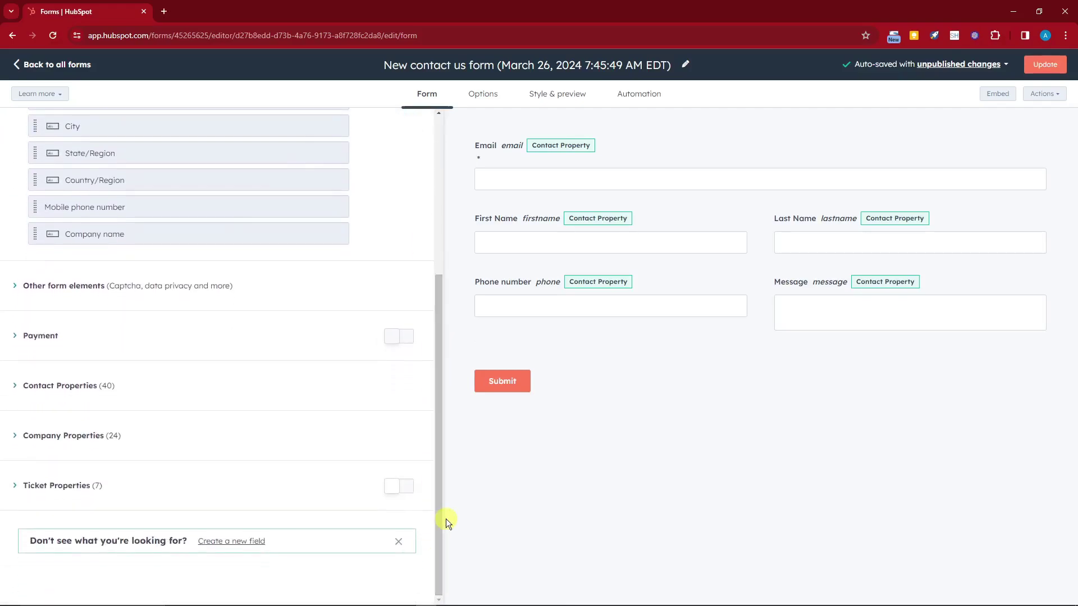
{"action": "left_click_drag", "start_coordinate": [438, 523], "coordinate": [449, 346]}
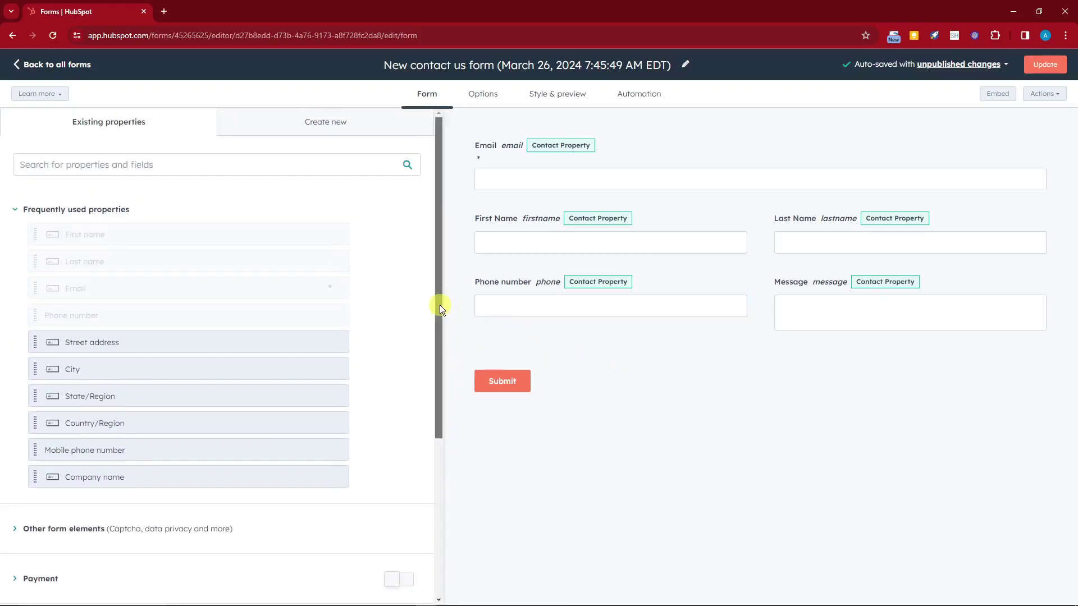
{"action": "mouse_move", "coordinate": [440, 304]}
{"action": "left_mouse_down"}
{"action": "mouse_move", "coordinate": [424, 489]}
{"action": "mouse_move", "coordinate": [426, 308]}
{"action": "left_mouse_up"}
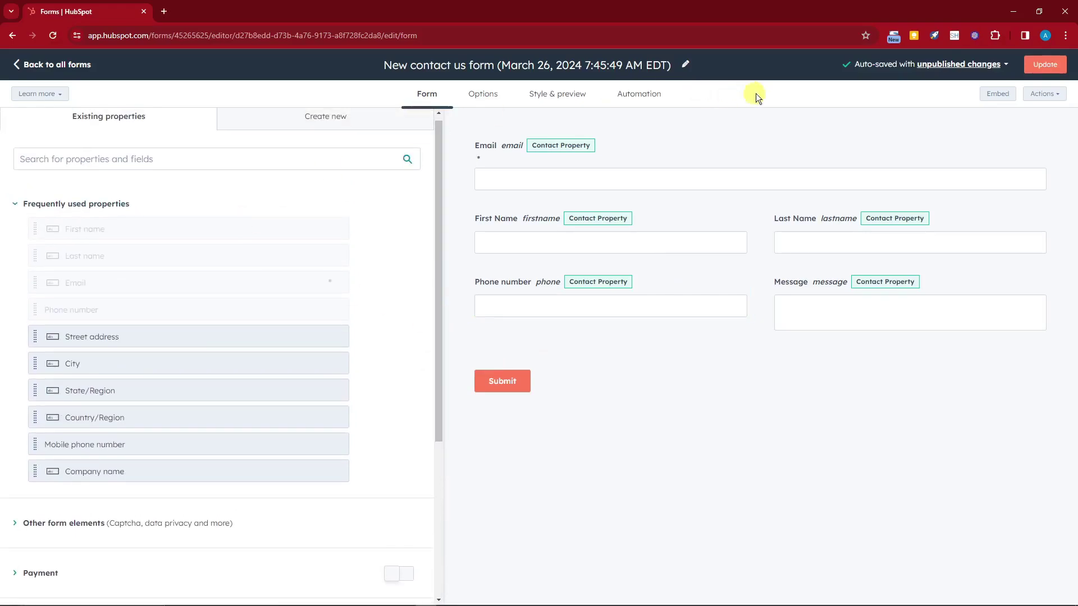
{"action": "left_click", "coordinate": [23, 65]}
{"action": "left_click", "coordinate": [482, 176]}
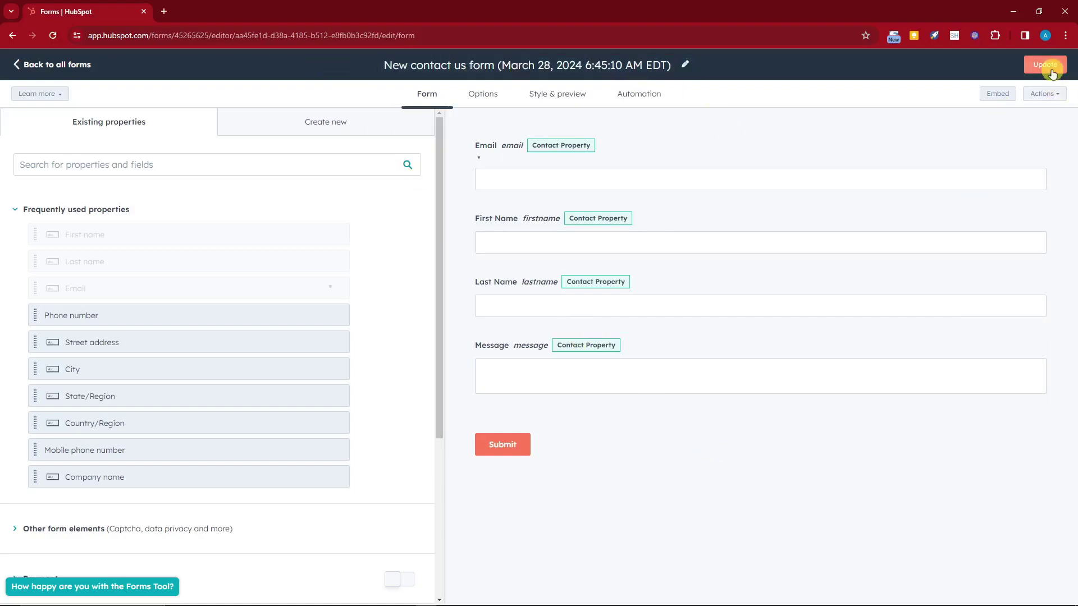
- Review the March 28 contact us form in the Review and publish panel and publish it
{"action": "left_click", "coordinate": [1055, 98]}
{"action": "left_click", "coordinate": [1057, 101]}
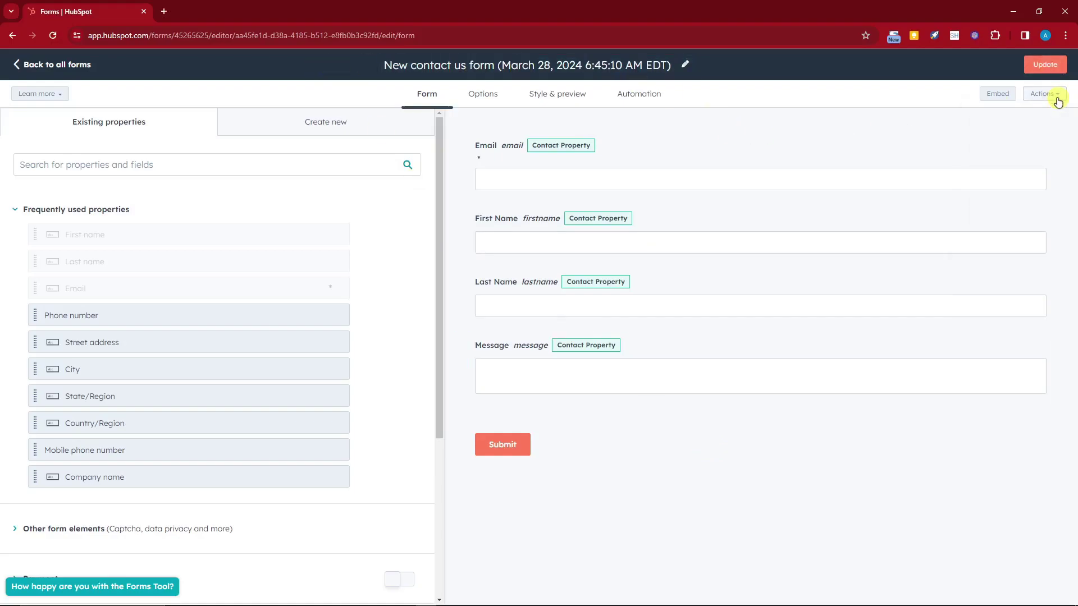
{"action": "left_click", "coordinate": [1046, 64]}
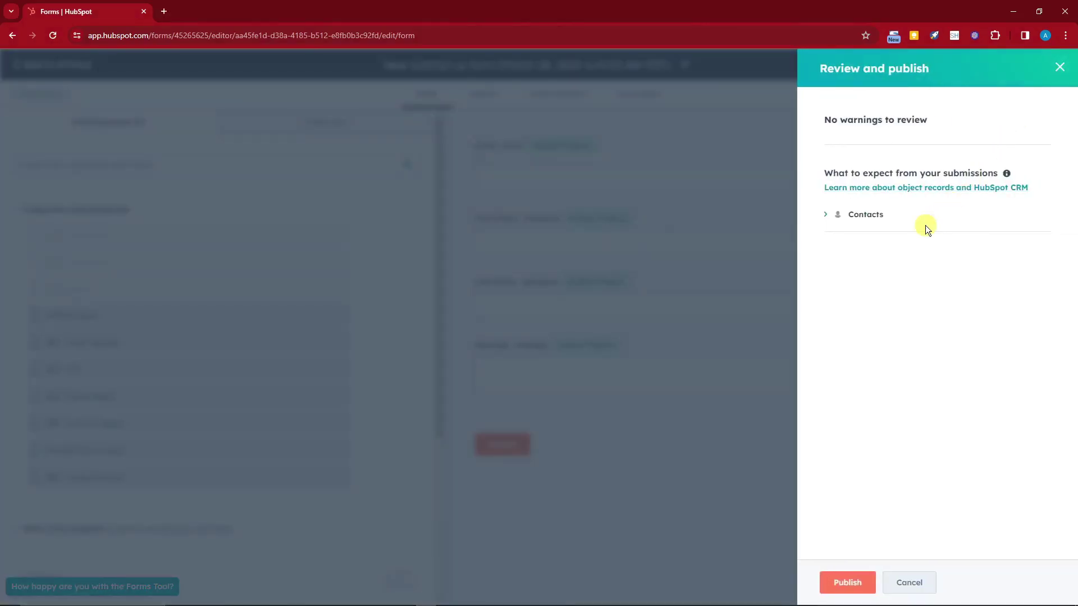
{"action": "left_click_drag", "start_coordinate": [830, 121], "coordinate": [937, 123]}
{"action": "left_click", "coordinate": [934, 143]}
{"action": "left_click", "coordinate": [854, 585]}
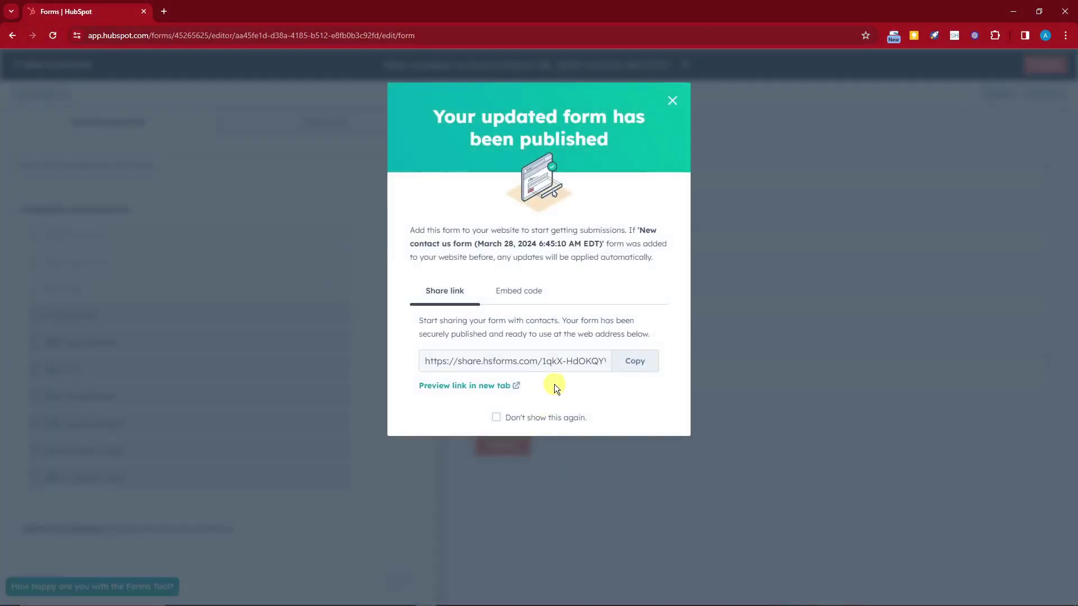
- Copy the form's share link, view its embed code, then return to the share link
{"action": "left_click", "coordinate": [645, 366]}
{"action": "left_click", "coordinate": [633, 365]}
{"action": "right_click", "coordinate": [534, 358]}
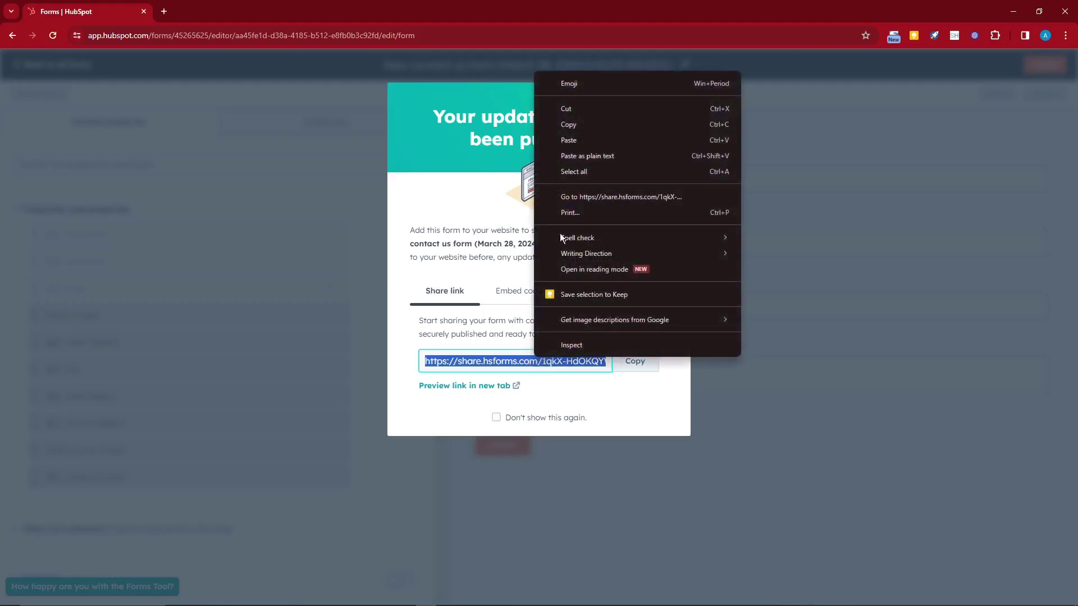
{"action": "left_click", "coordinate": [575, 124]}
{"action": "left_click", "coordinate": [647, 412]}
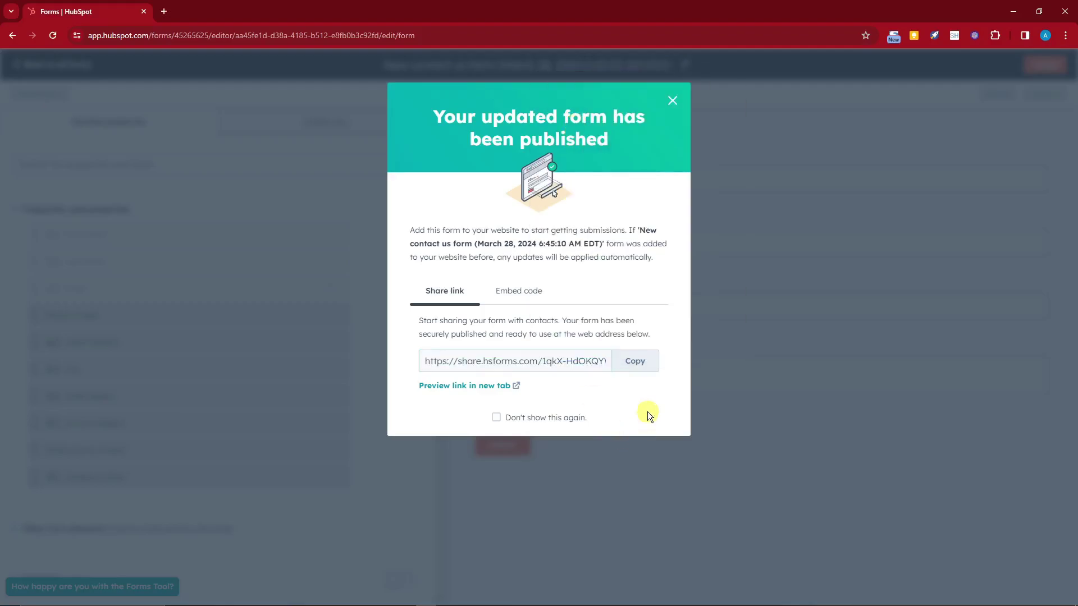
{"action": "left_click", "coordinate": [521, 292]}
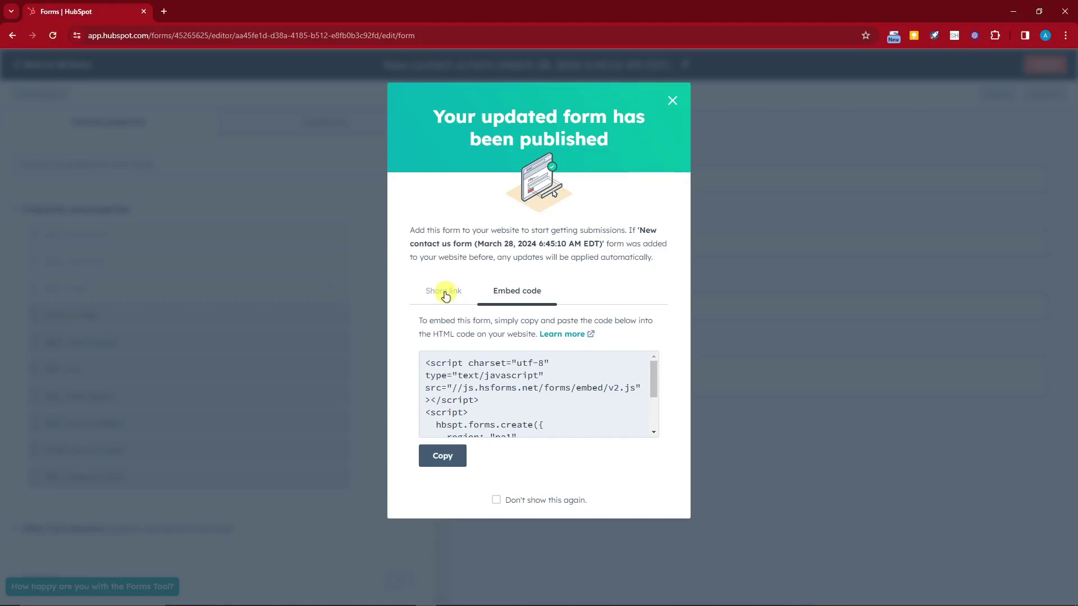
{"action": "left_click", "coordinate": [445, 293]}
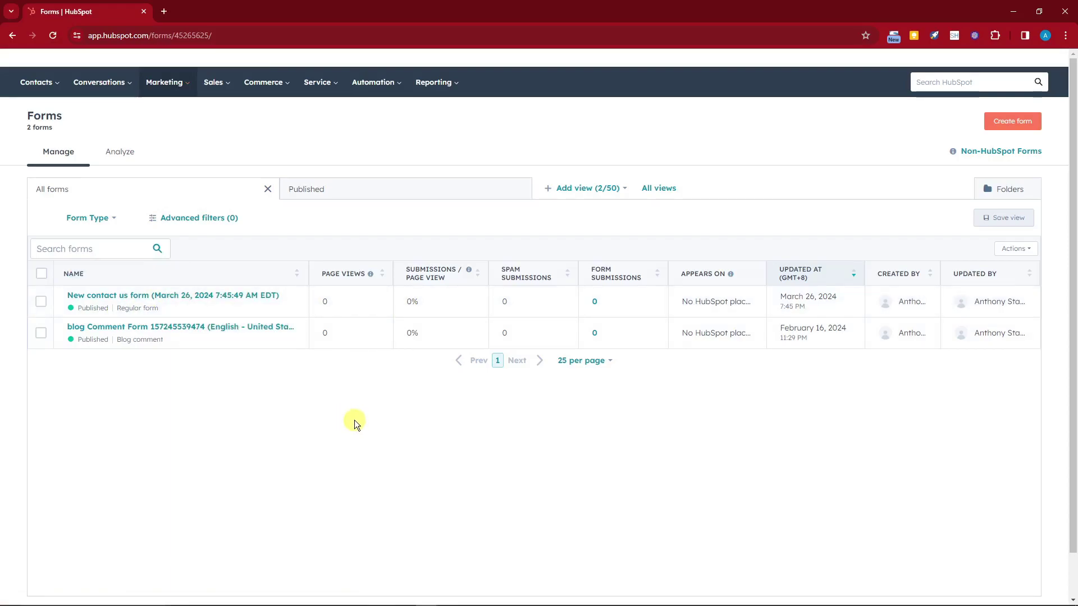
- Go to All contacts, dismiss the kickstart popup, and open the sample CEO contact's record
{"action": "left_click", "coordinate": [38, 82]}
{"action": "left_click", "coordinate": [45, 114]}
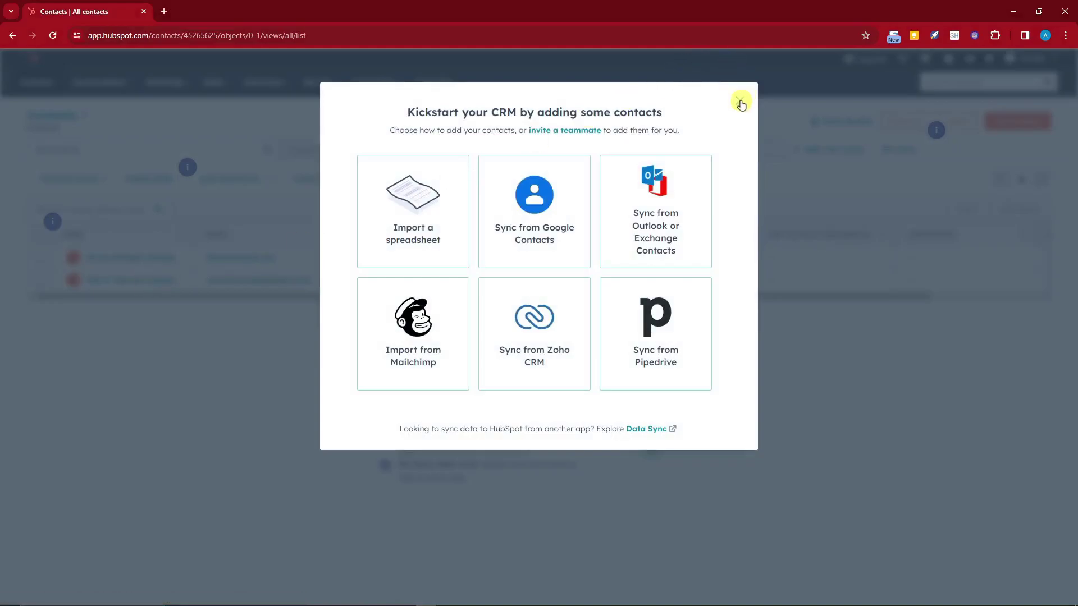
{"action": "left_click", "coordinate": [741, 103]}
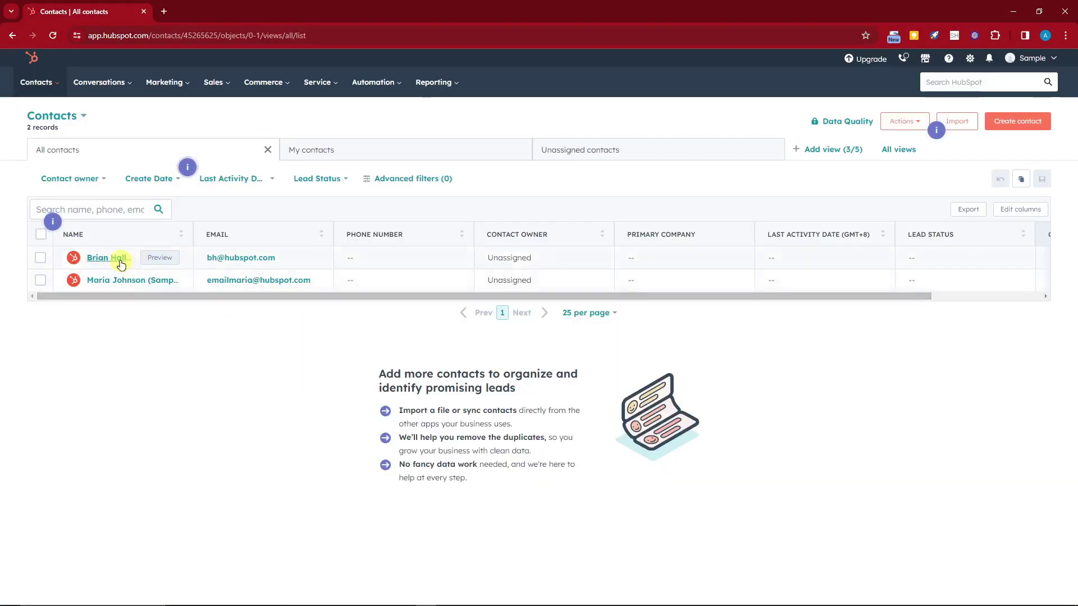
{"action": "left_click", "coordinate": [121, 260]}
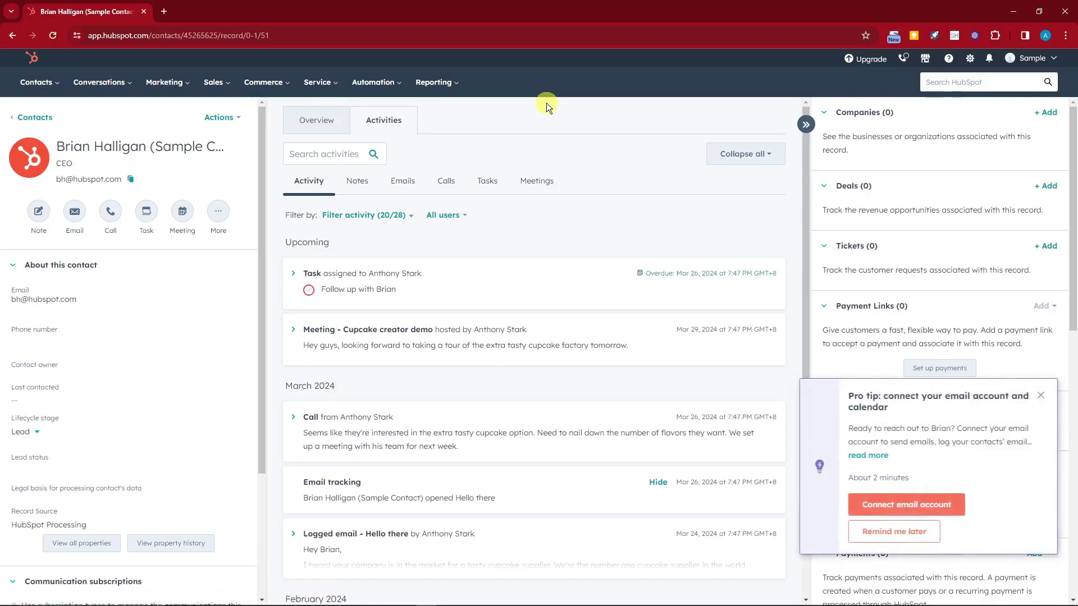
- Scroll the activity timeline and expand the call and logged email entries
{"action": "scroll", "coordinate": [368, 420], "scroll_direction": "down", "scroll_amount": 2}
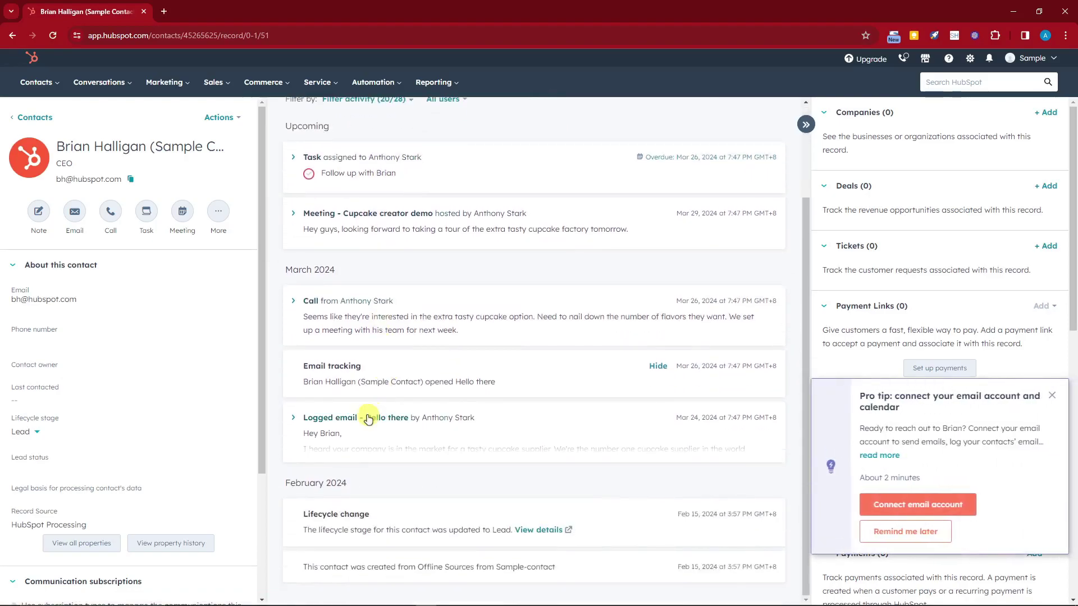
{"action": "scroll", "coordinate": [366, 474], "scroll_direction": "up", "scroll_amount": 2}
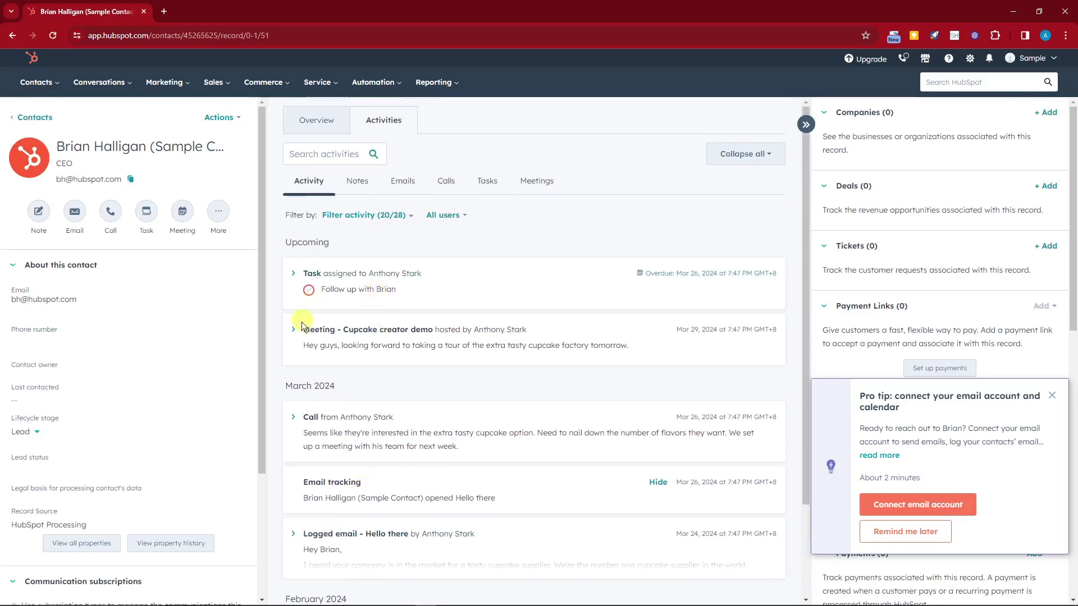
{"action": "scroll", "coordinate": [302, 418], "scroll_direction": "down", "scroll_amount": 2}
{"action": "left_click", "coordinate": [294, 303]}
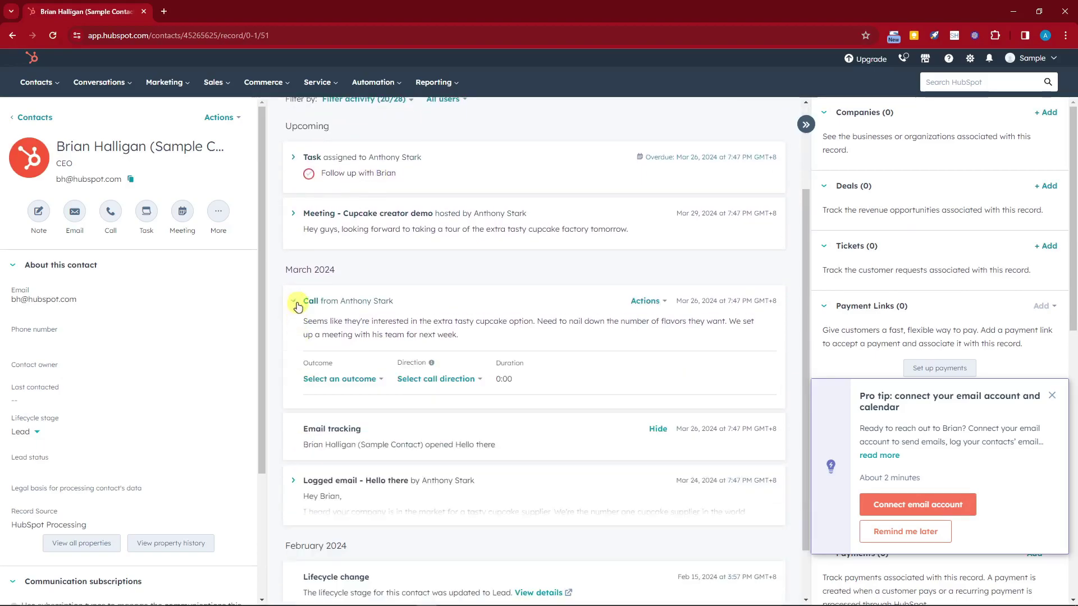
{"action": "left_click", "coordinate": [294, 481]}
{"action": "scroll", "coordinate": [221, 349], "scroll_direction": "down", "scroll_amount": 3}
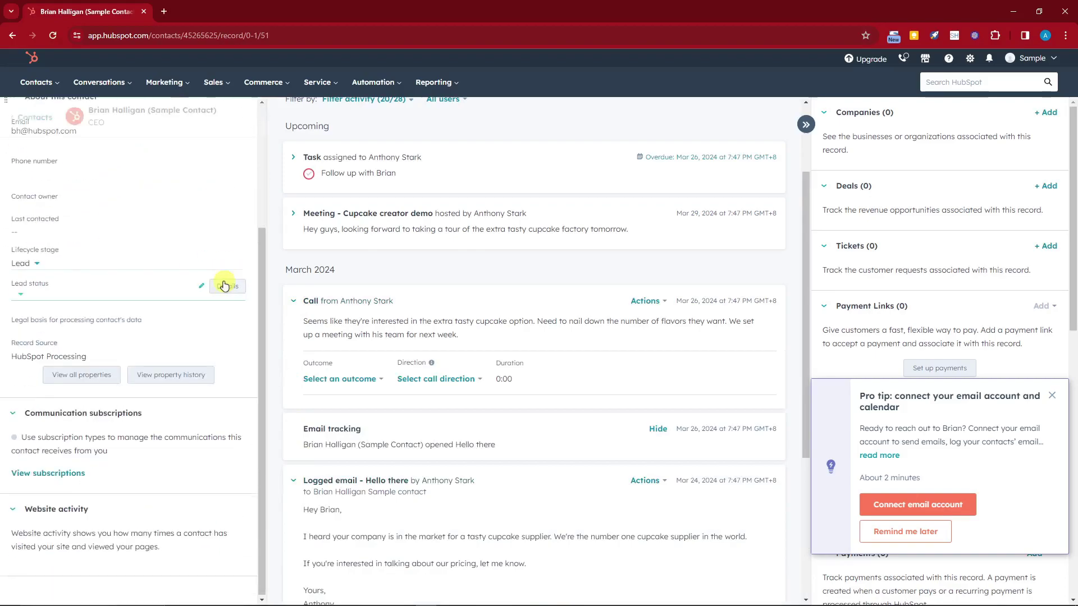
{"action": "scroll", "coordinate": [257, 364], "scroll_direction": "up", "scroll_amount": 3}
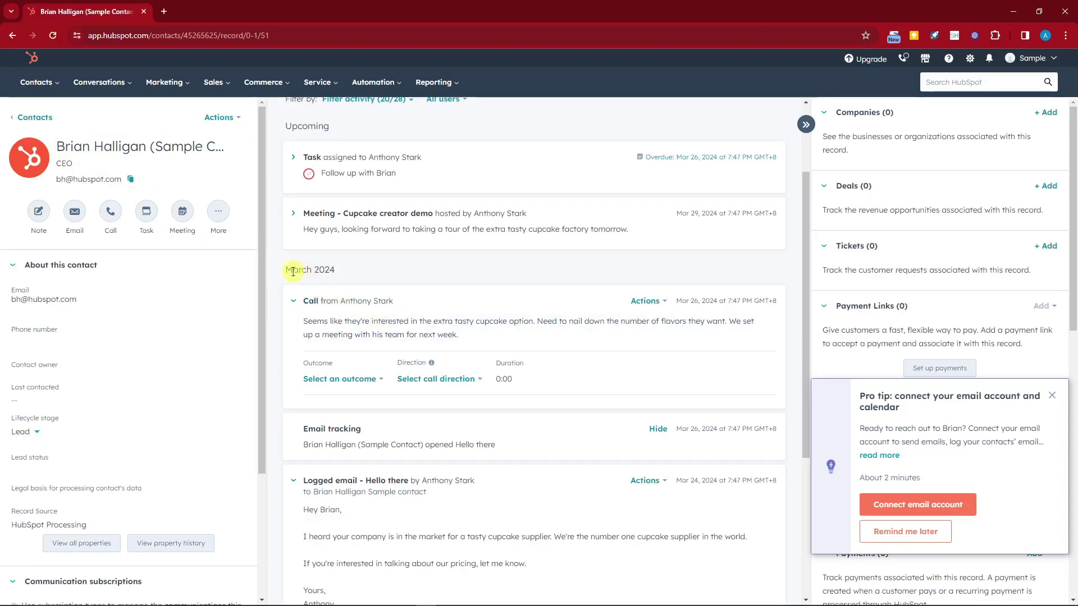
{"action": "left_click_drag", "start_coordinate": [285, 270], "coordinate": [335, 271]}
{"action": "scroll", "coordinate": [375, 331], "scroll_direction": "down", "scroll_amount": 4}
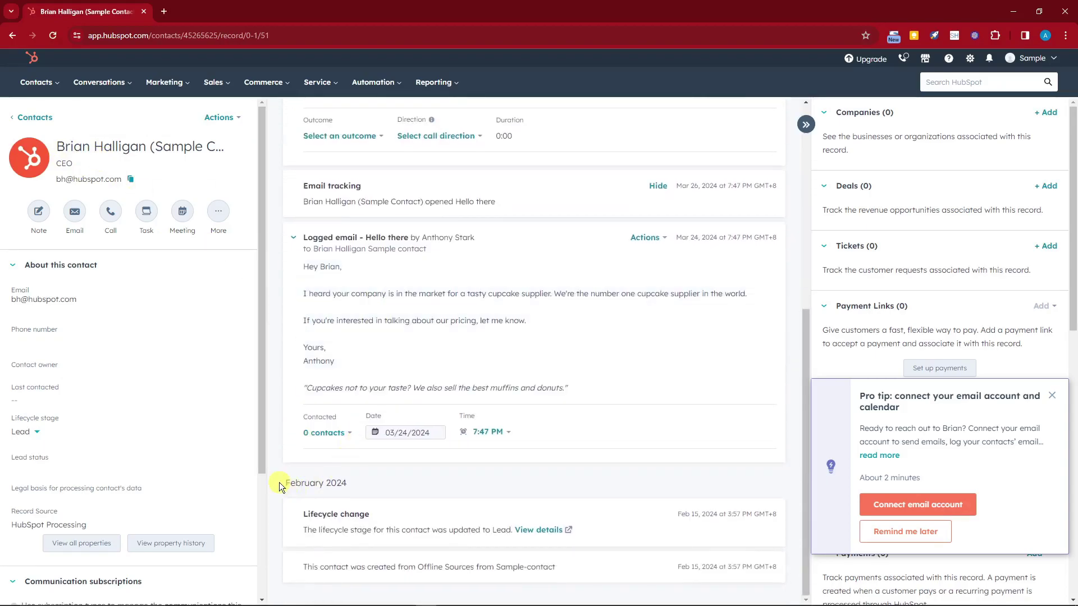
{"action": "left_click_drag", "start_coordinate": [285, 486], "coordinate": [349, 487]}
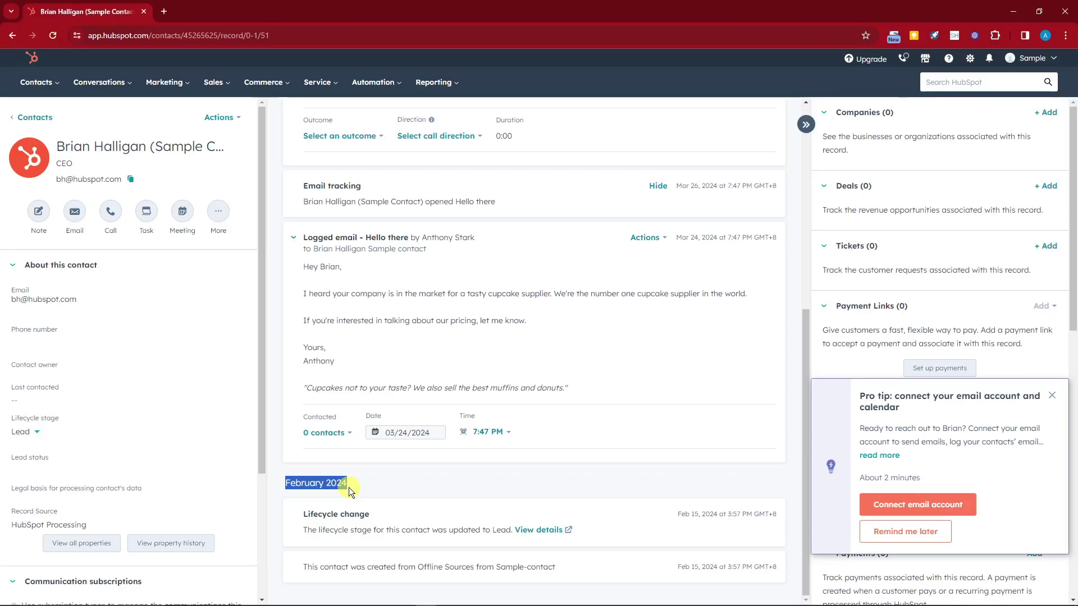
{"action": "scroll", "coordinate": [393, 483], "scroll_direction": "up", "scroll_amount": 6}
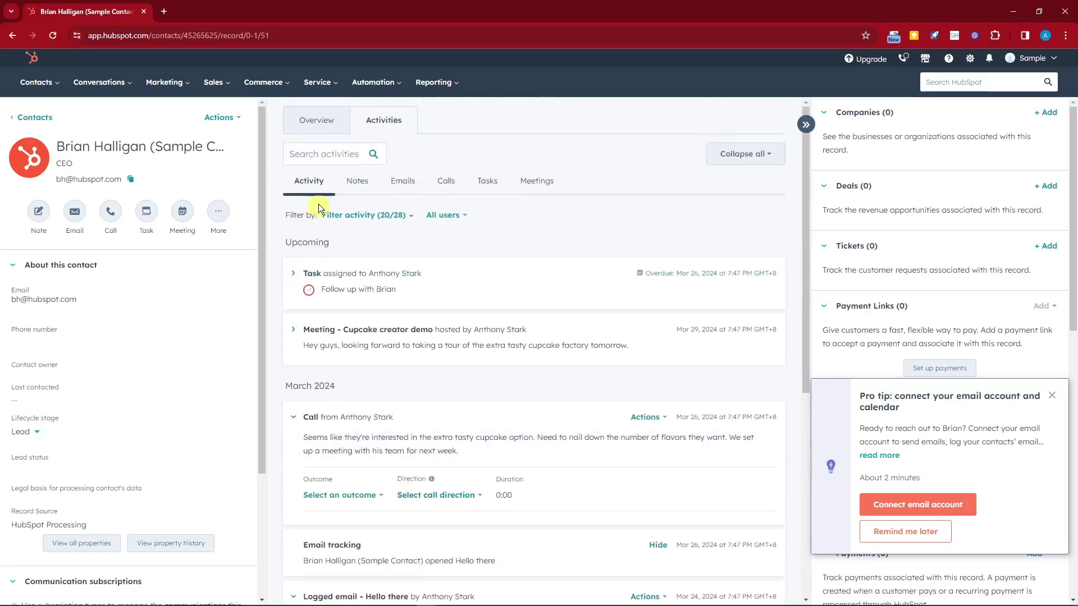
- Filter the timeline by Notes, Emails, Calls, Tasks and Meetings, then return to all activity
{"action": "left_click", "coordinate": [352, 184]}
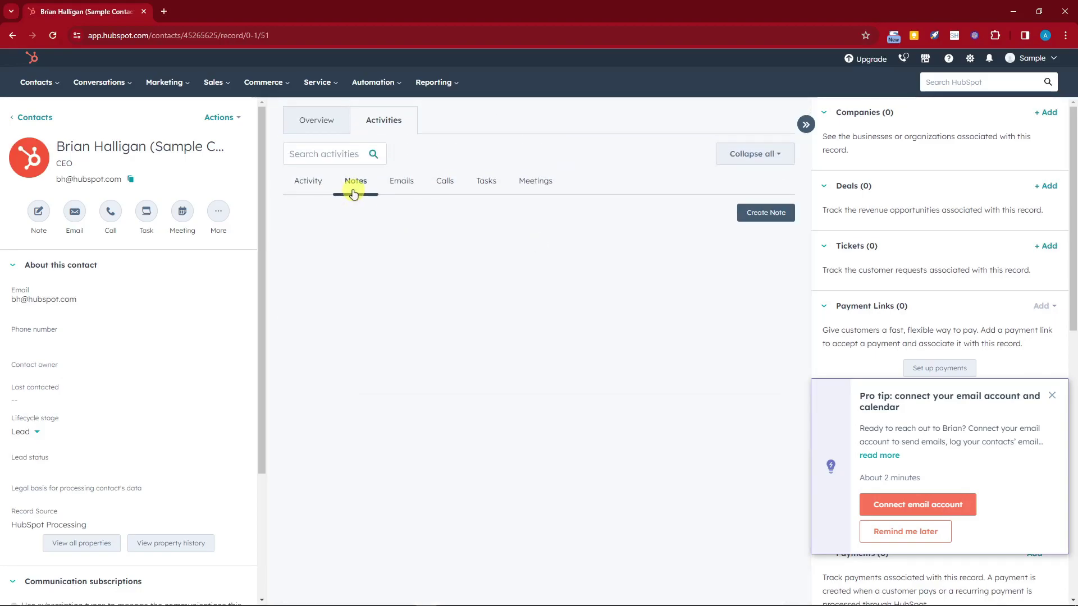
{"action": "left_click", "coordinate": [402, 185]}
{"action": "left_click", "coordinate": [444, 187]}
{"action": "left_click", "coordinate": [487, 190]}
{"action": "left_click", "coordinate": [537, 184]}
{"action": "left_click", "coordinate": [312, 181]}
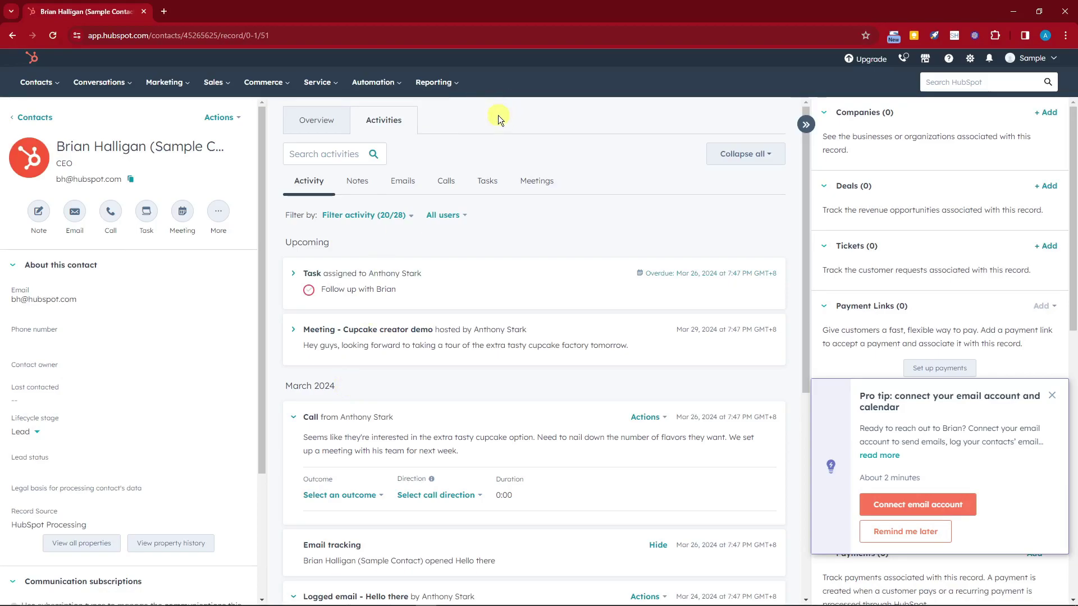
- Go to Reporting > Reports > My Reports
{"action": "left_click", "coordinate": [448, 91]}
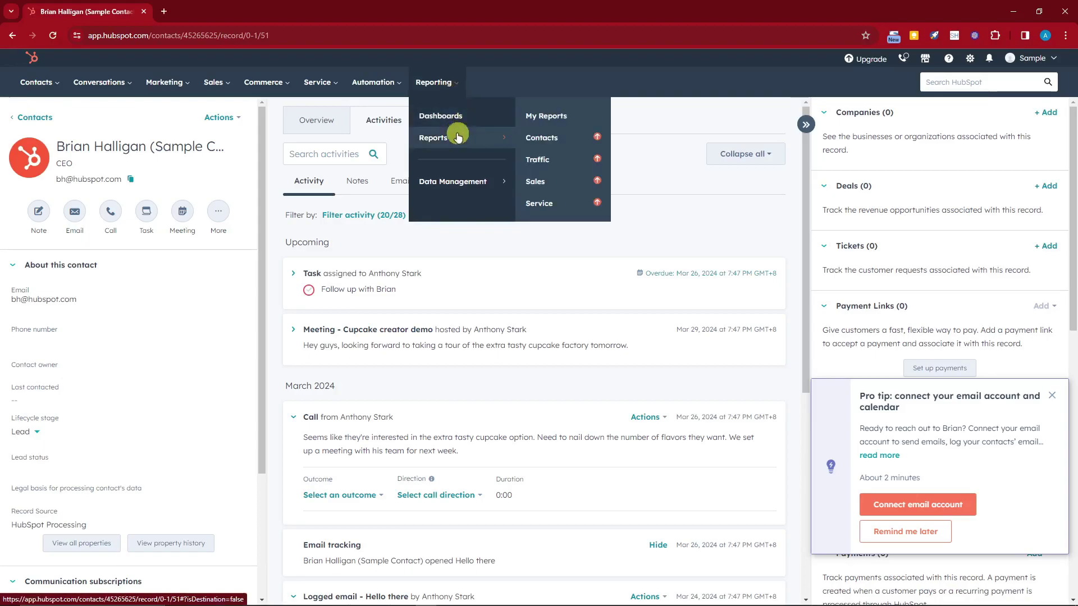
{"action": "mouse_move", "coordinate": [475, 139]}
{"action": "left_click", "coordinate": [563, 128]}
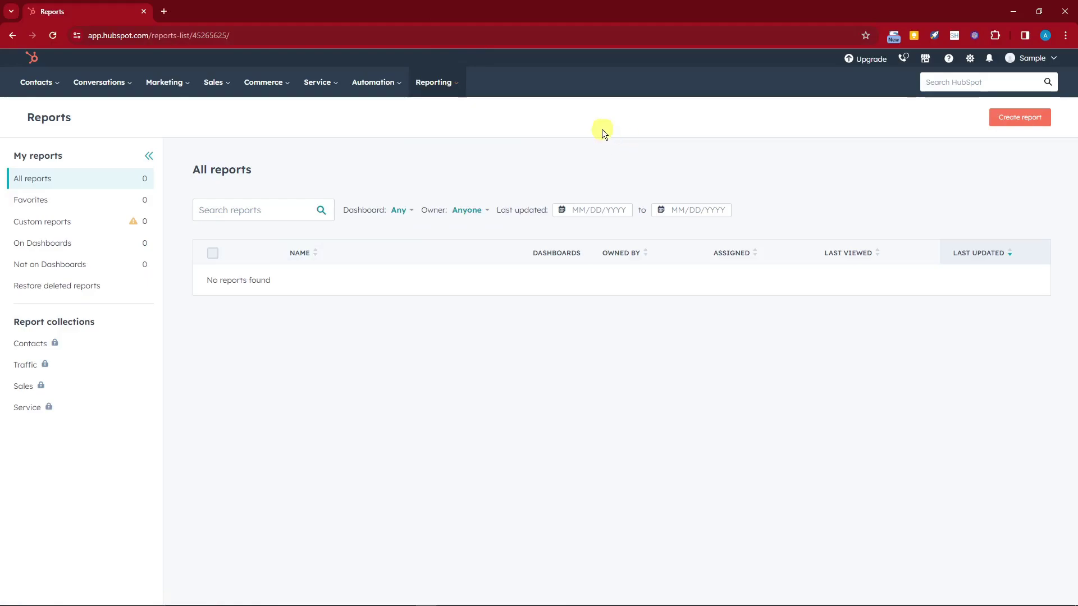
- Go to Reporting > Dashboards and scroll through the 14 templates, Chat Overview to Website Visits & Engagements
{"action": "mouse_move", "coordinate": [440, 85]}
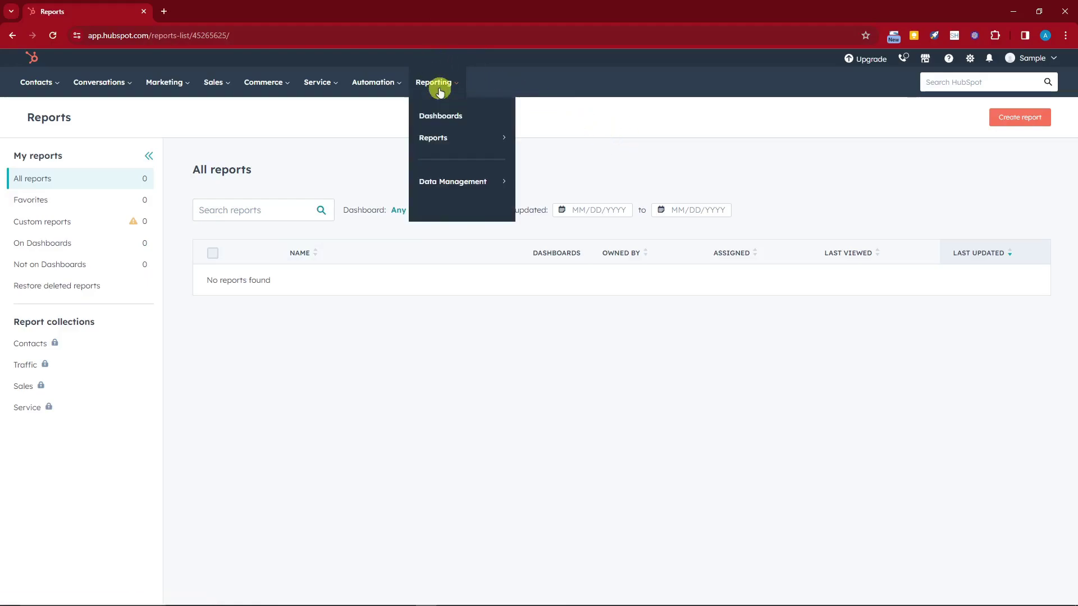
{"action": "left_click", "coordinate": [436, 116]}
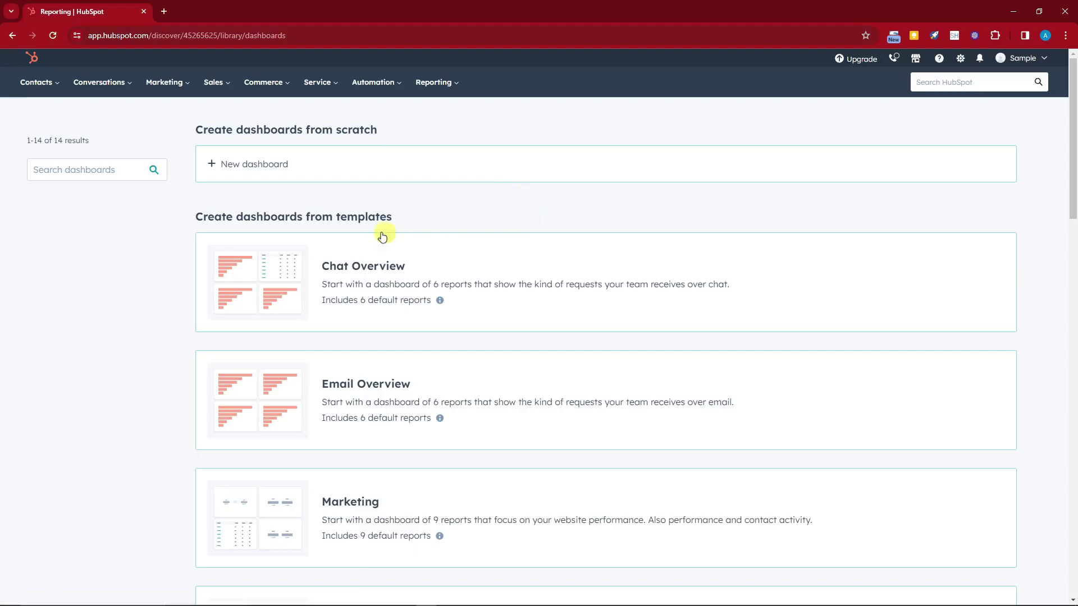
{"action": "scroll", "coordinate": [332, 218], "scroll_direction": "down", "scroll_amount": 4}
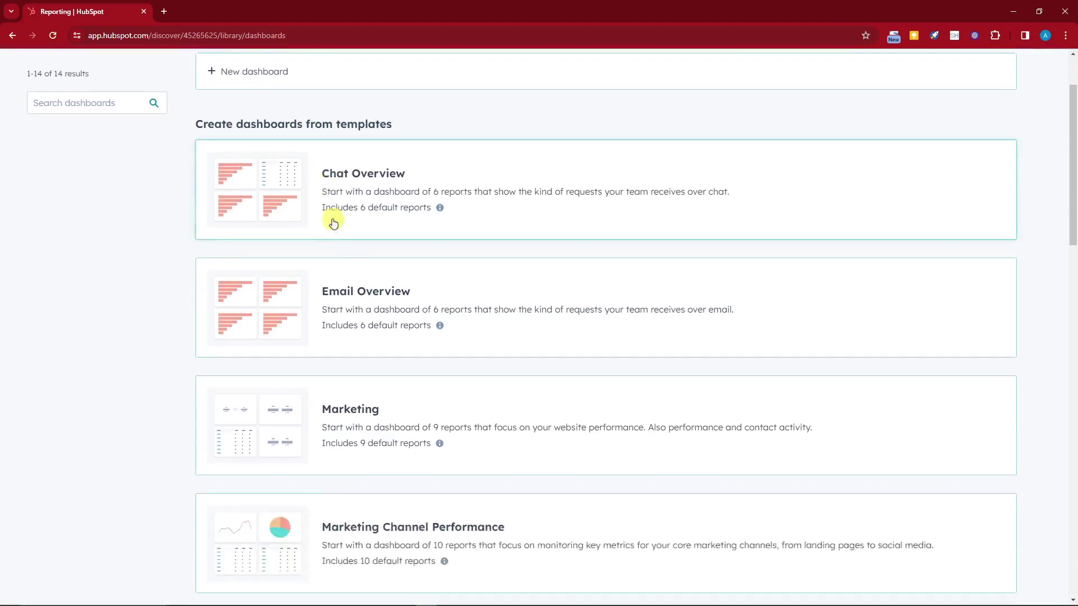
{"action": "scroll", "coordinate": [349, 287], "scroll_direction": "down", "scroll_amount": 7}
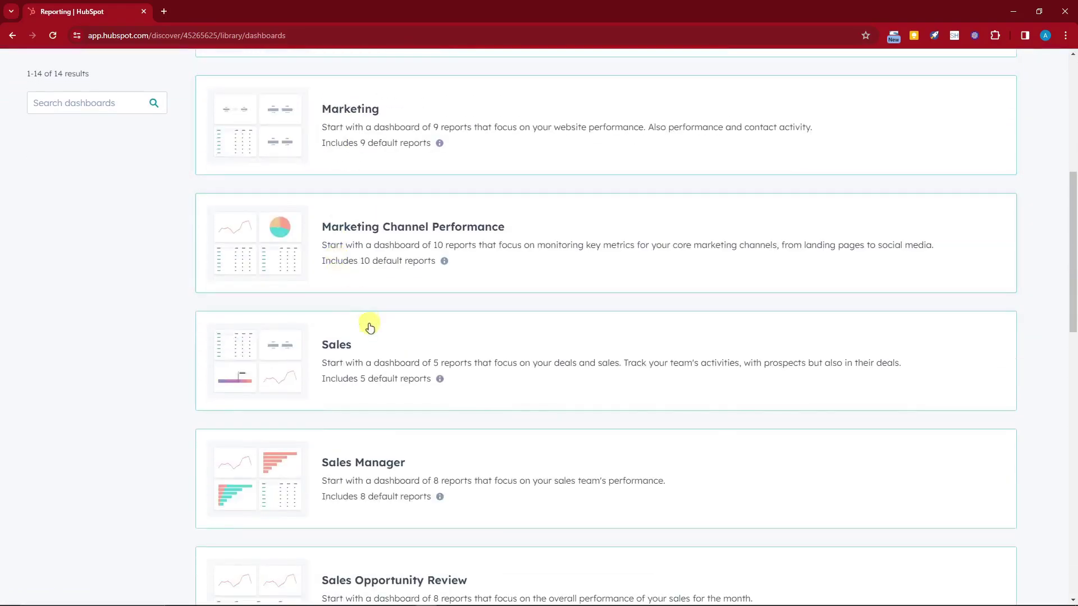
{"action": "scroll", "coordinate": [372, 322], "scroll_direction": "down", "scroll_amount": 9}
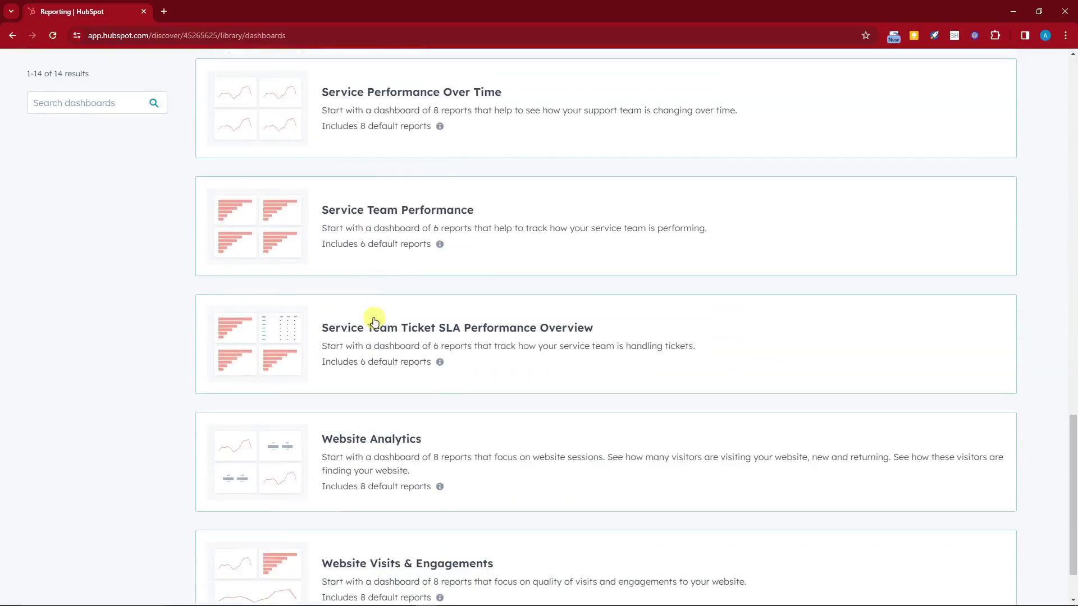
{"action": "scroll", "coordinate": [415, 469], "scroll_direction": "up", "scroll_amount": 18}
{"action": "scroll", "coordinate": [422, 462], "scroll_direction": "up", "scroll_amount": 7}
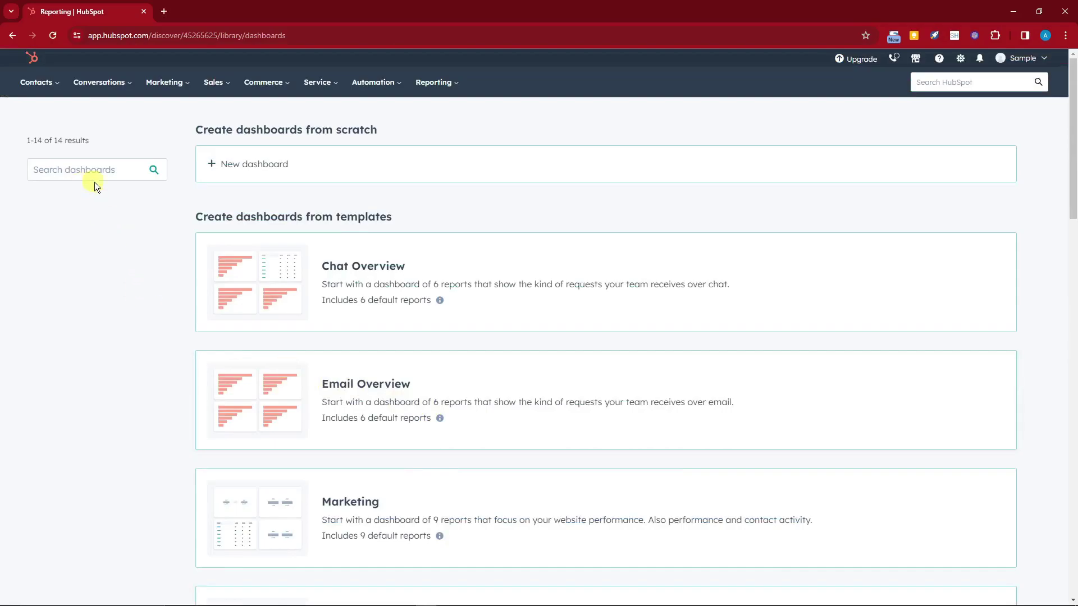
- Start from the Email Overview template, dropping the two by-rep email conversation and first-response reports
{"action": "left_click", "coordinate": [371, 382]}
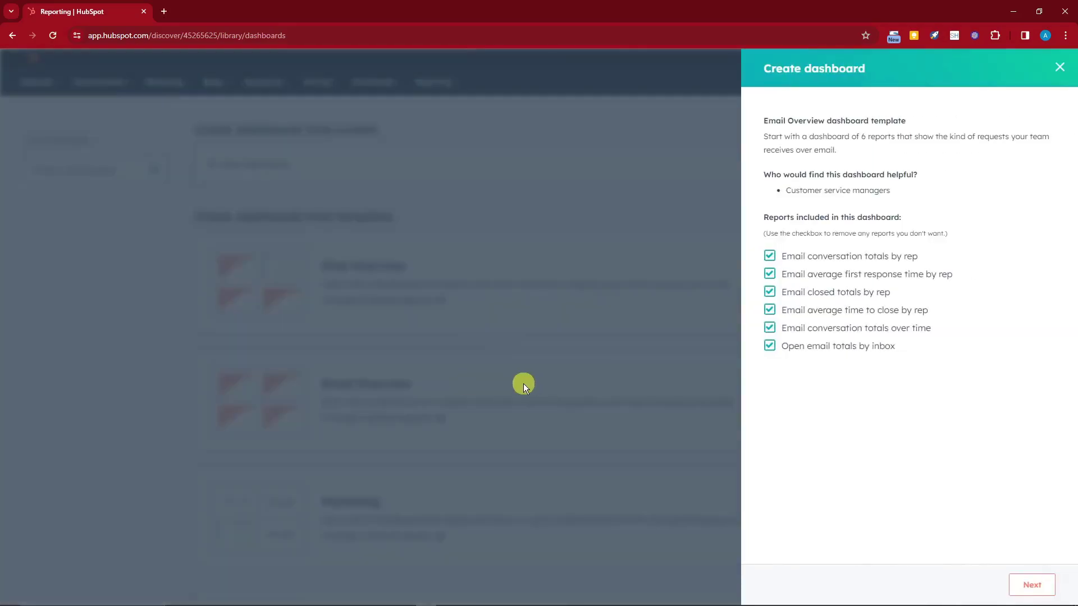
{"action": "left_click", "coordinate": [770, 256]}
{"action": "left_click", "coordinate": [769, 274]}
{"action": "left_click", "coordinate": [1039, 578]}
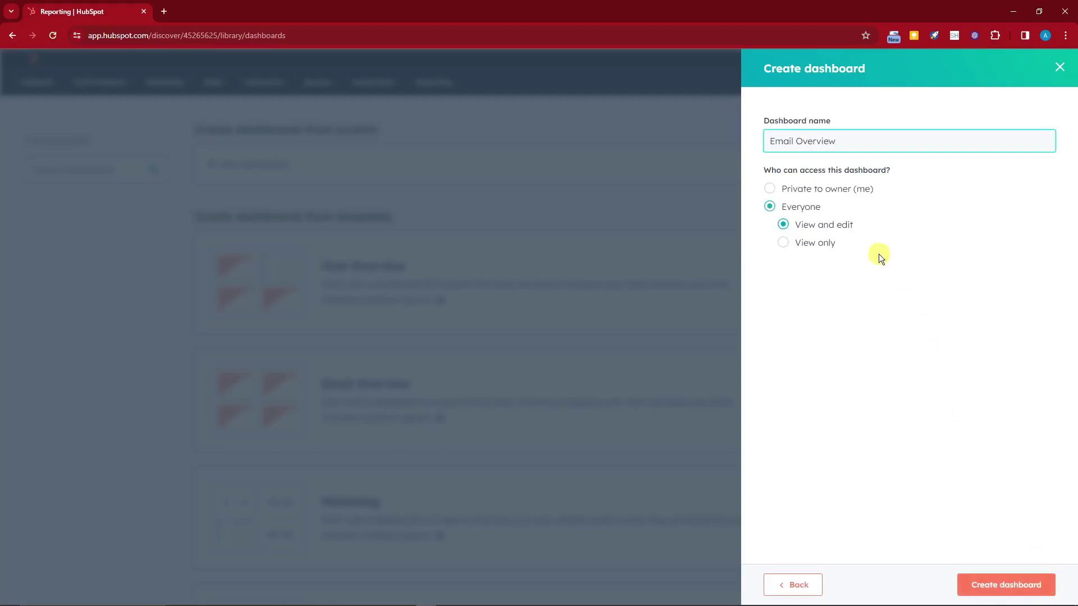
- Name the dashboard SAMPLE DASHBOARD, make it private to the owner, and create it
{"action": "triple_click", "coordinate": [837, 140]}
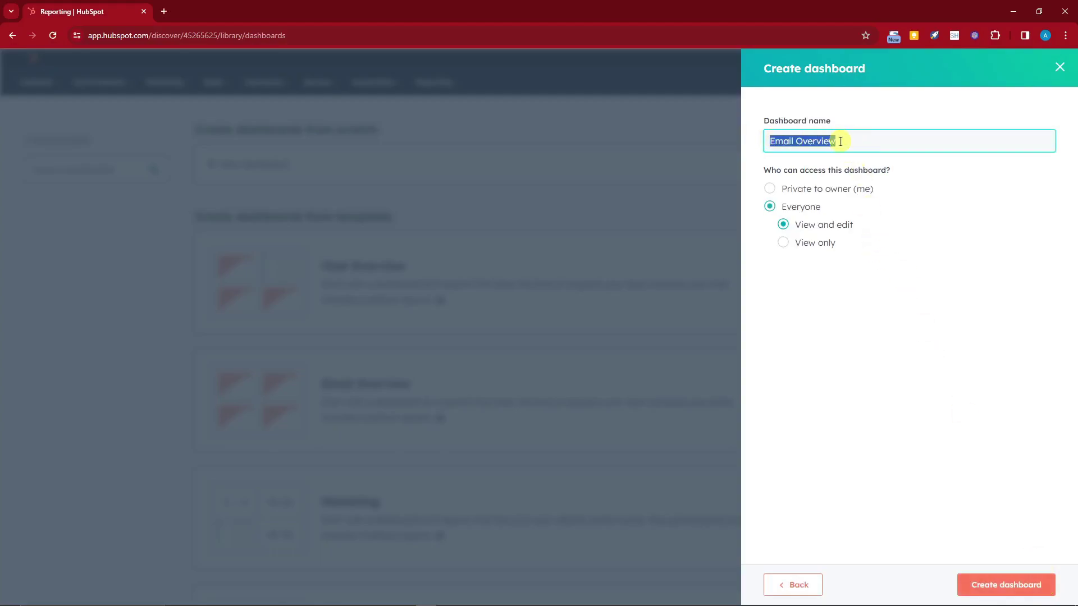
{"action": "type", "text": "SAMPLE DASHBOARD"}
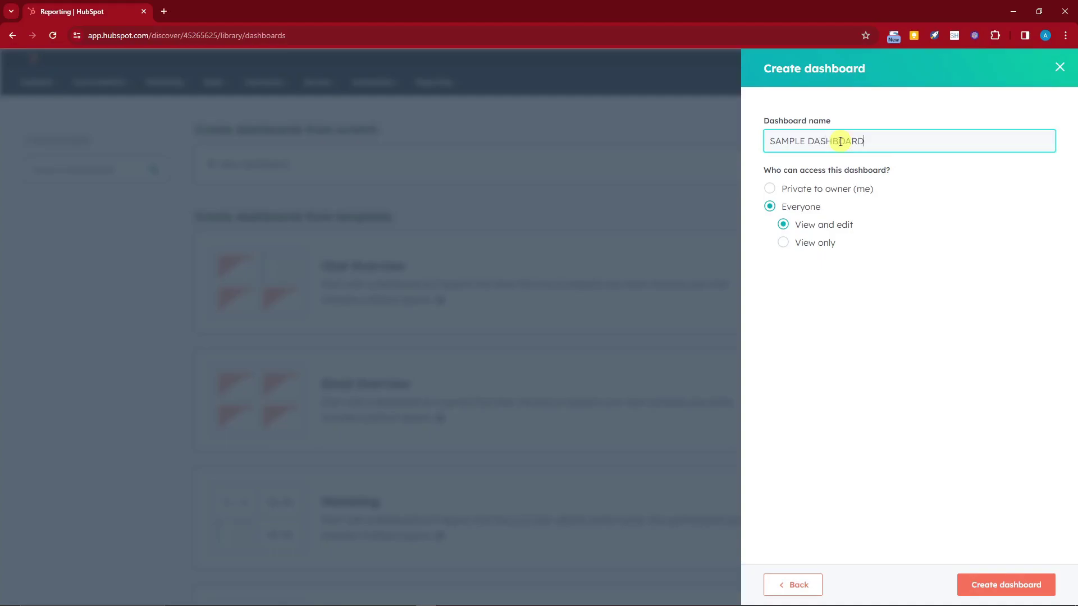
{"action": "left_click", "coordinate": [776, 191]}
{"action": "left_click", "coordinate": [769, 206]}
{"action": "left_click", "coordinate": [775, 192]}
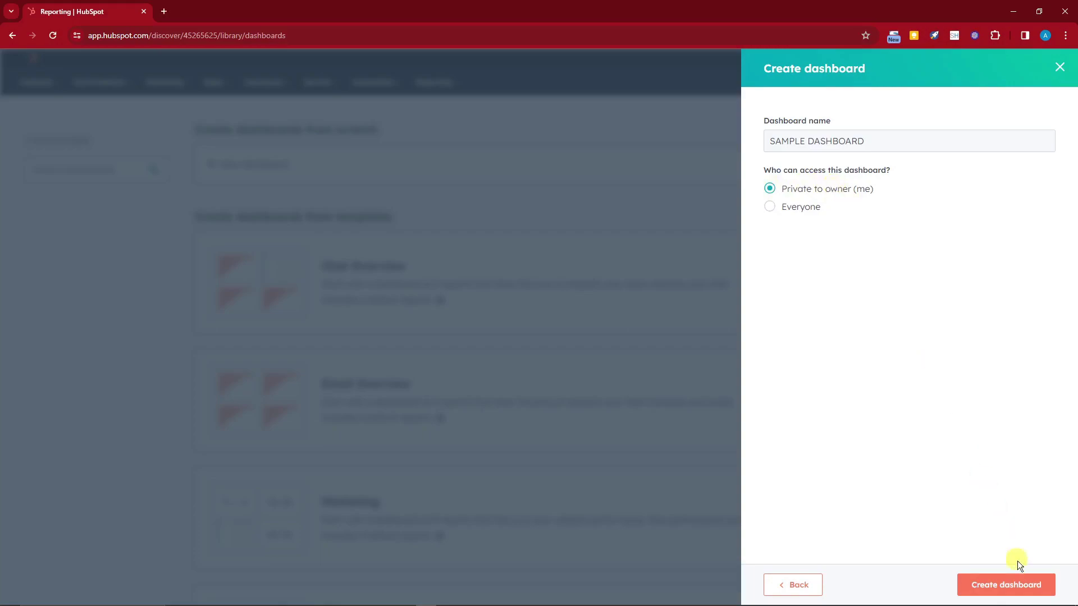
{"action": "left_click", "coordinate": [1031, 594]}
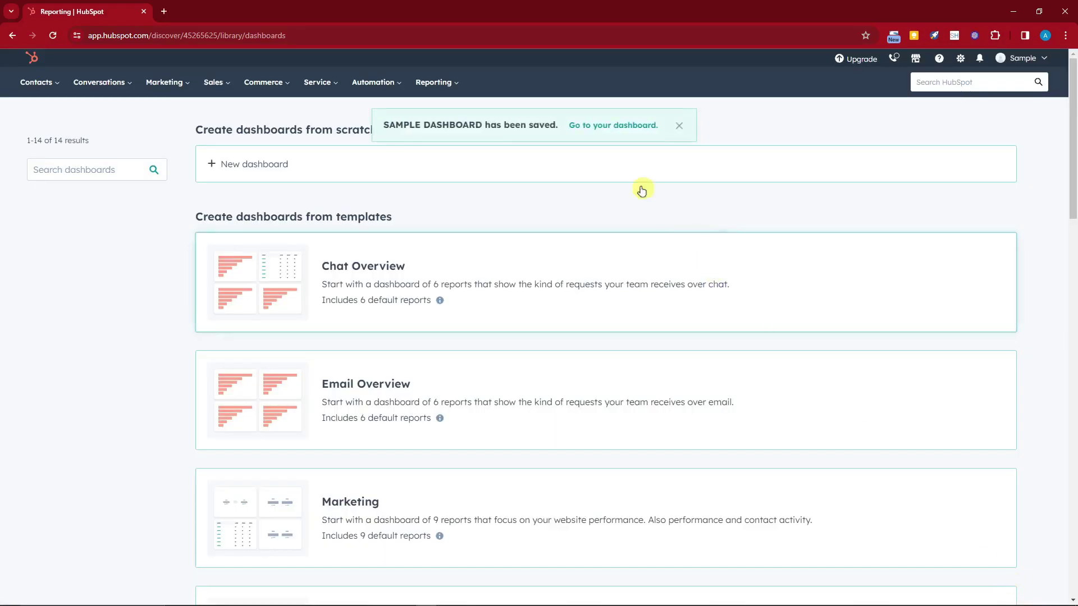
- Go to the new SAMPLE DASHBOARD and look over its Share, Actions and Add report menus
{"action": "left_click", "coordinate": [597, 125]}
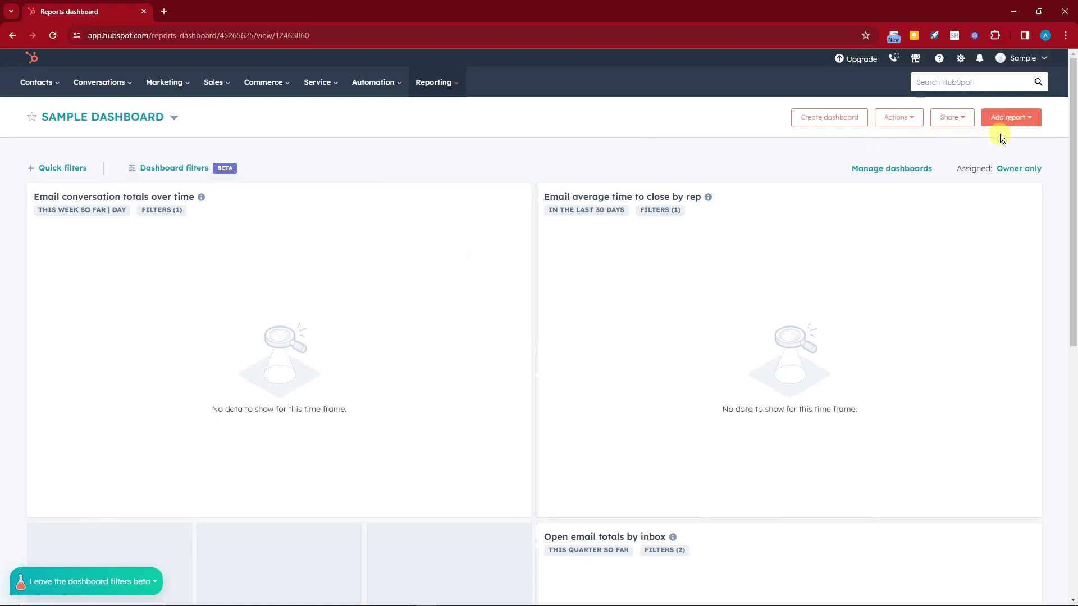
{"action": "left_click", "coordinate": [957, 120]}
{"action": "left_click", "coordinate": [901, 124]}
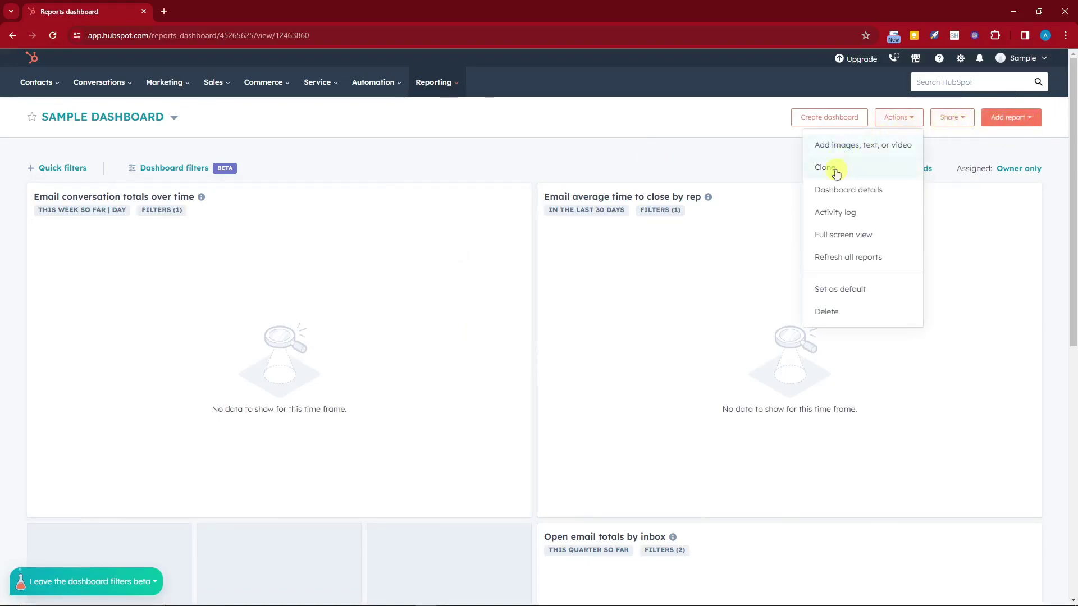
{"action": "left_click", "coordinate": [722, 158]}
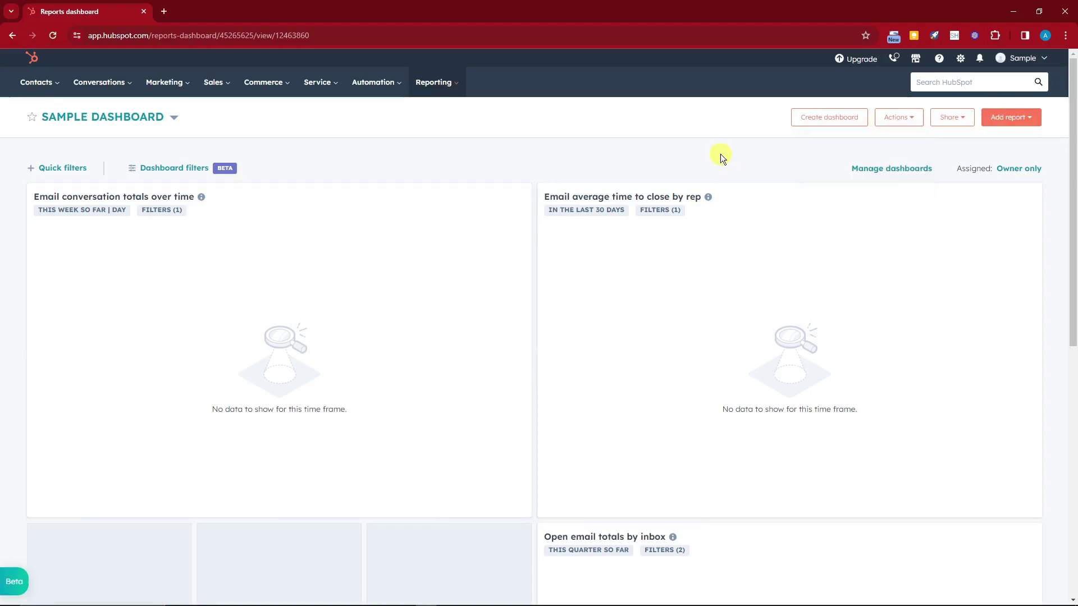
{"action": "left_click", "coordinate": [1020, 123]}
- Close the add-report options and scroll up and down through the page
{"action": "left_click", "coordinate": [784, 151]}
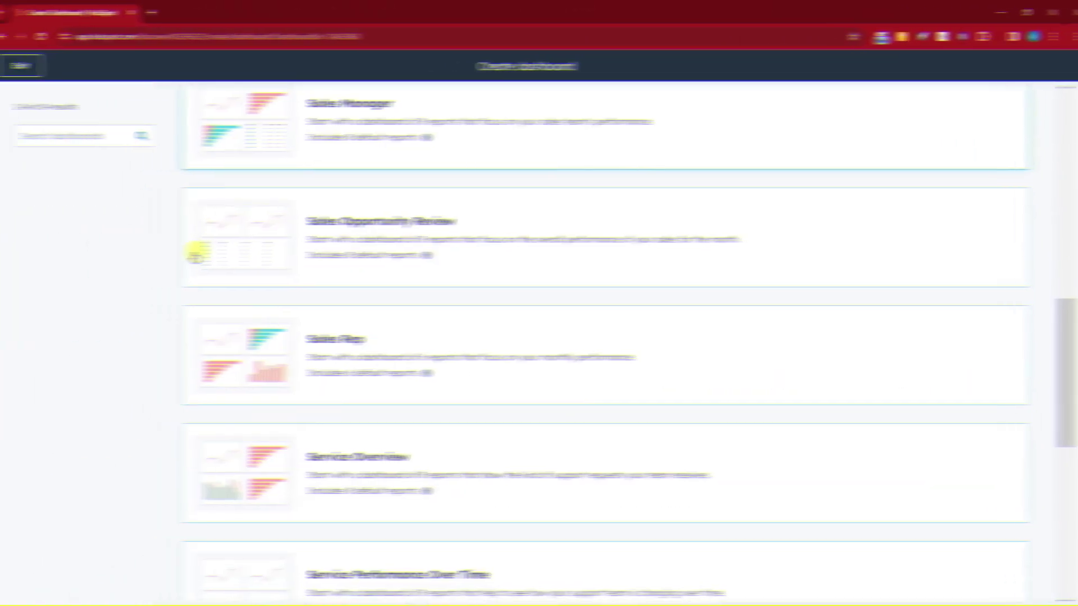
{"action": "scroll", "coordinate": [205, 253], "scroll_direction": "down", "scroll_amount": 9}
{"action": "scroll", "coordinate": [220, 313], "scroll_direction": "up", "scroll_amount": 8}
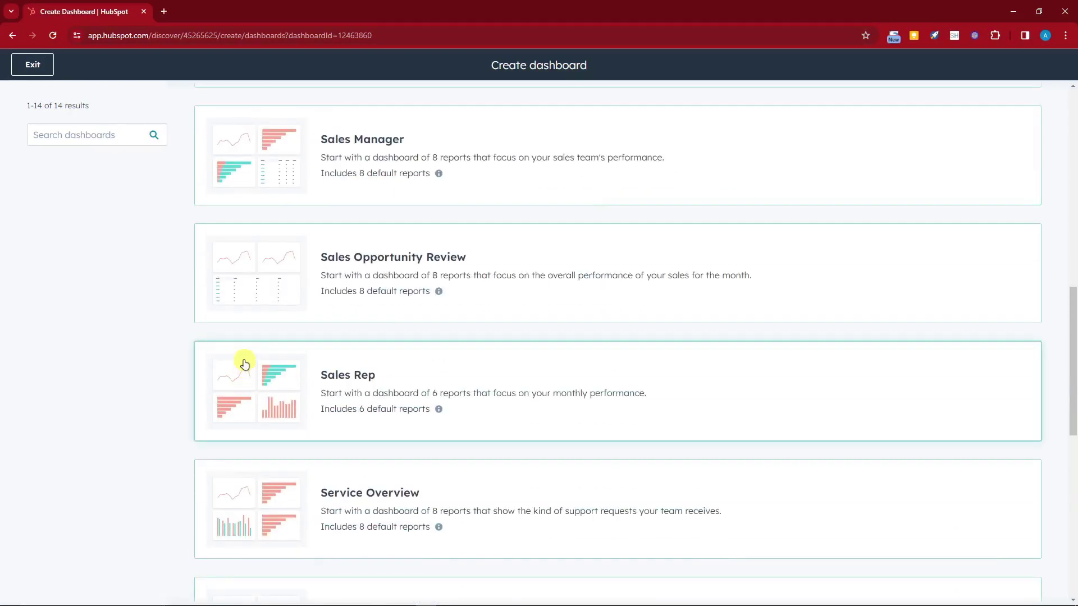
{"action": "scroll", "coordinate": [297, 370], "scroll_direction": "up", "scroll_amount": 5}
{"action": "scroll", "coordinate": [339, 370], "scroll_direction": "down", "scroll_amount": 4}
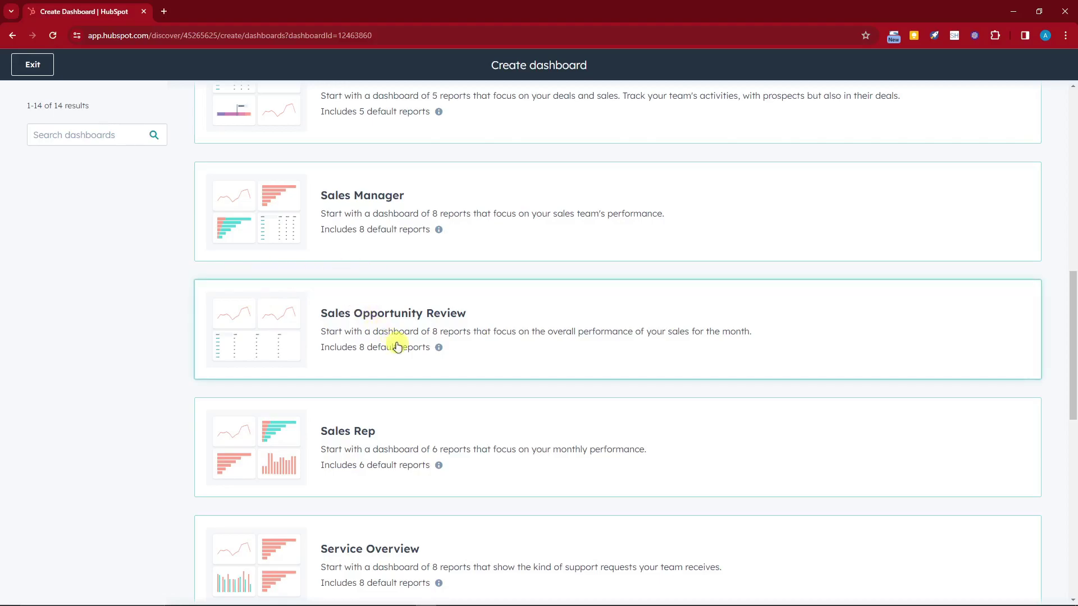
{"action": "scroll", "coordinate": [424, 354], "scroll_direction": "up", "scroll_amount": 4}
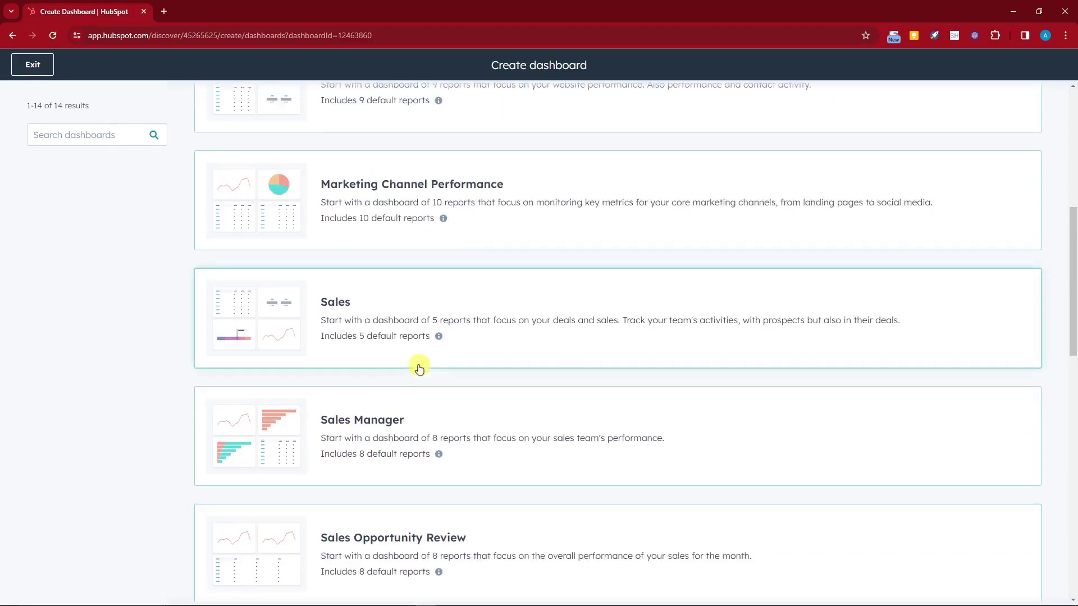
{"action": "scroll", "coordinate": [441, 376], "scroll_direction": "up", "scroll_amount": 7}
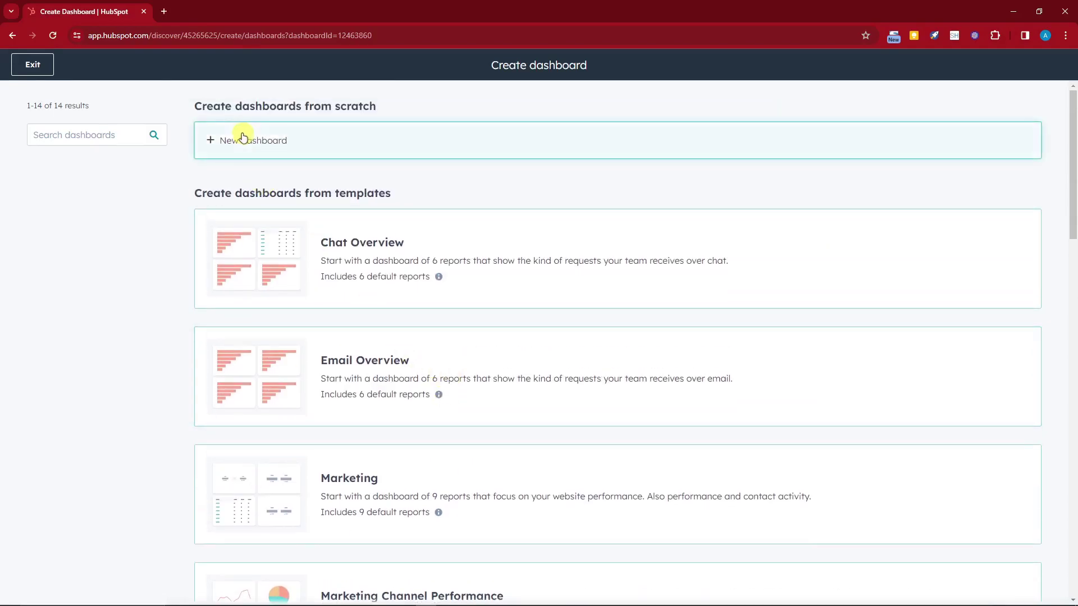
- Open the New dashboard form, close it without creating anything, and scroll through the templates
{"action": "left_click", "coordinate": [275, 139]}
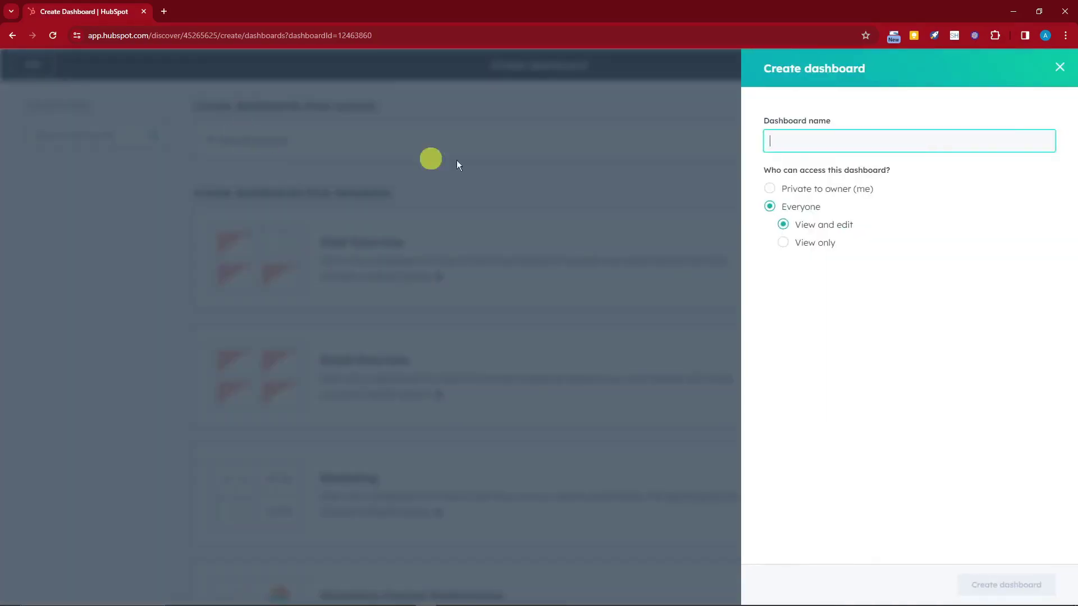
{"action": "left_click", "coordinate": [1064, 64]}
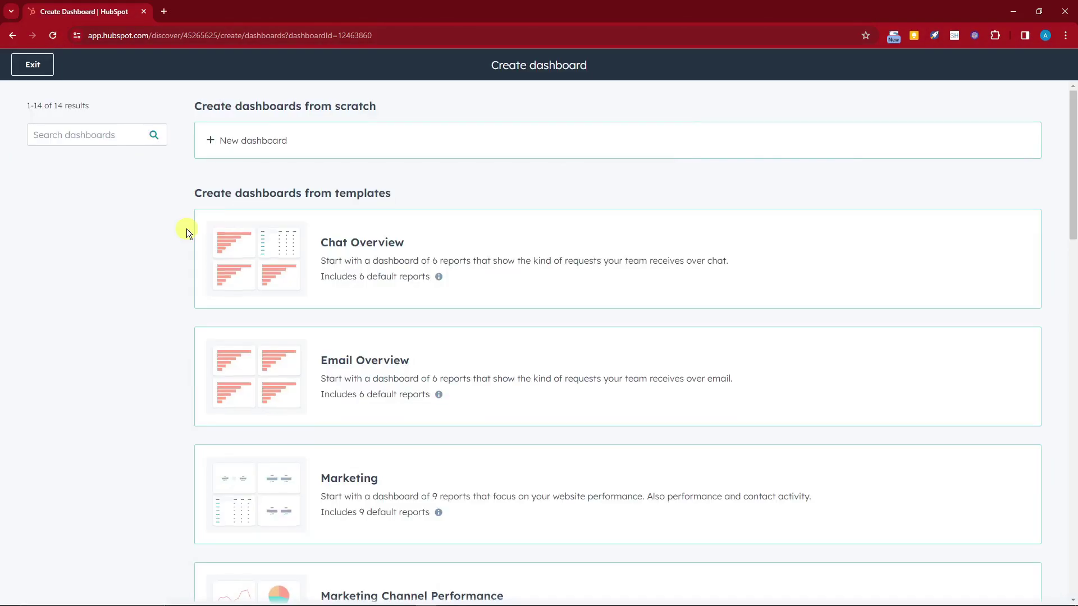
{"action": "scroll", "coordinate": [191, 239], "scroll_direction": "down", "scroll_amount": 4}
{"action": "scroll", "coordinate": [195, 243], "scroll_direction": "down", "scroll_amount": 3}
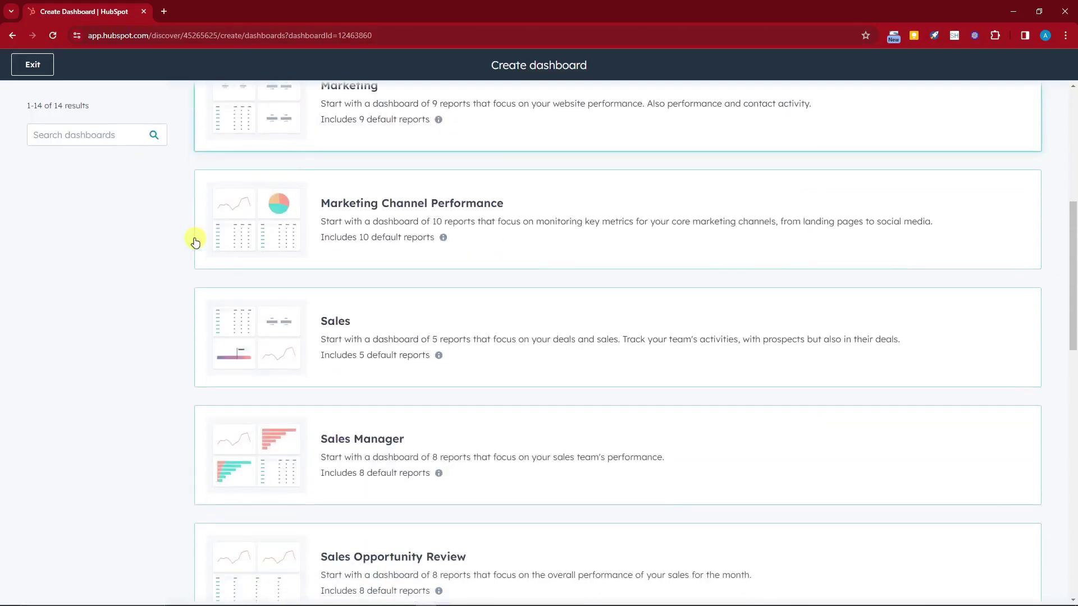
{"action": "scroll", "coordinate": [195, 242], "scroll_direction": "down", "scroll_amount": 6}
{"action": "scroll", "coordinate": [196, 242], "scroll_direction": "up", "scroll_amount": 1}
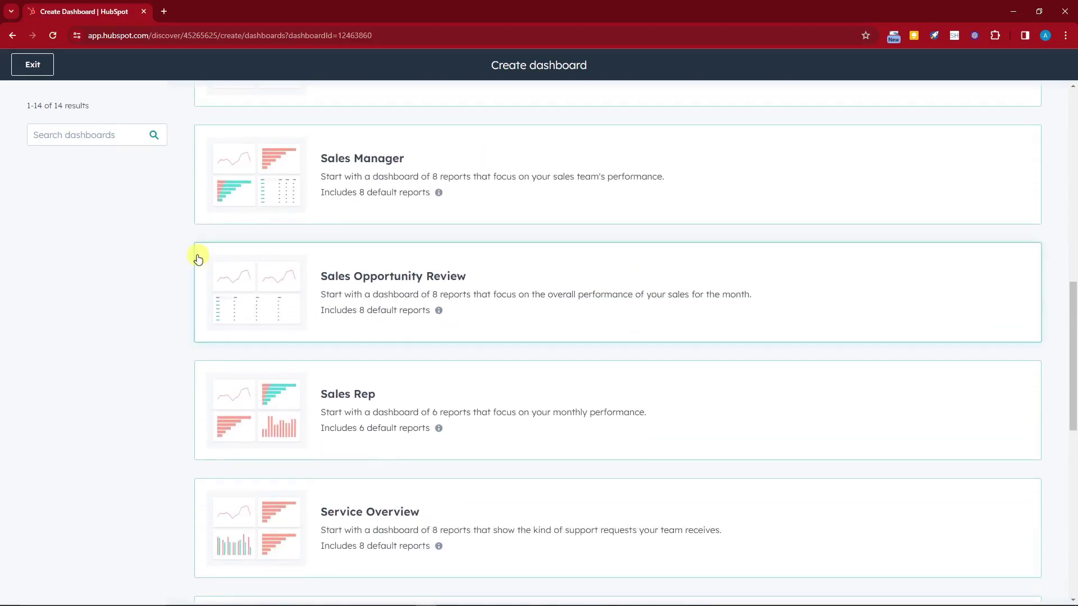
{"action": "scroll", "coordinate": [382, 423], "scroll_direction": "down", "scroll_amount": 2}
{"action": "scroll", "coordinate": [389, 416], "scroll_direction": "down", "scroll_amount": 8}
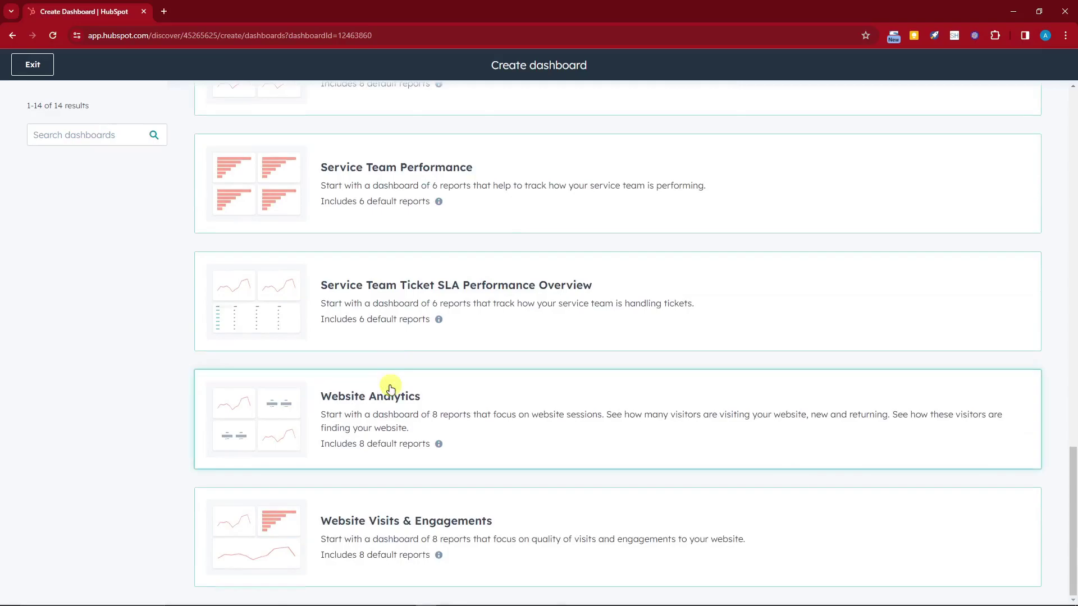
{"action": "scroll", "coordinate": [385, 399], "scroll_direction": "up", "scroll_amount": 3}
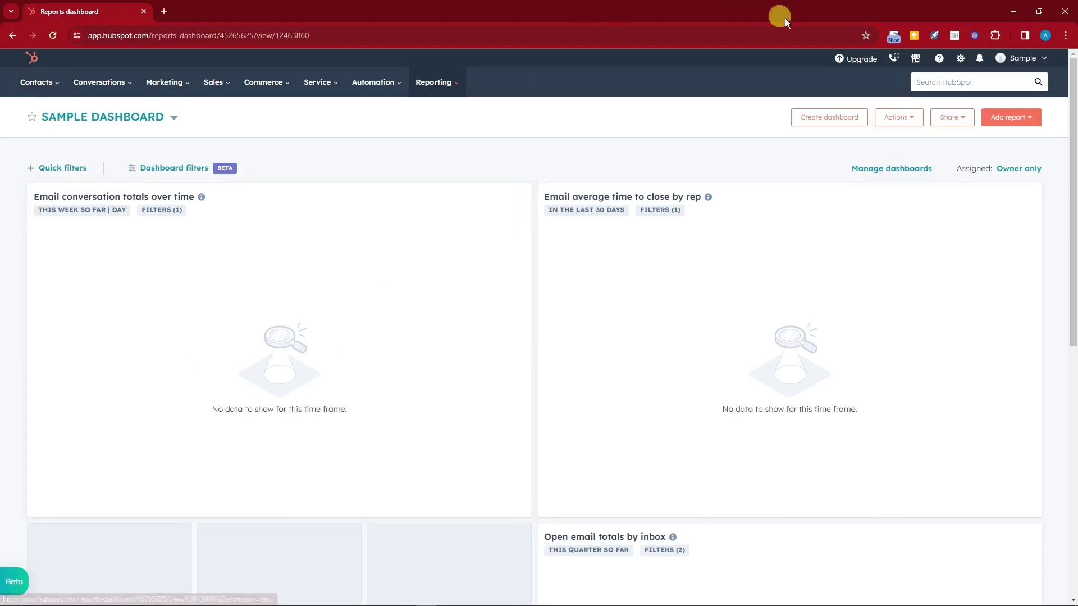
- In Settings > Properties, search contact properties for 'Hubspot store' and open HubSpot Score
{"action": "left_click", "coordinate": [960, 58]}
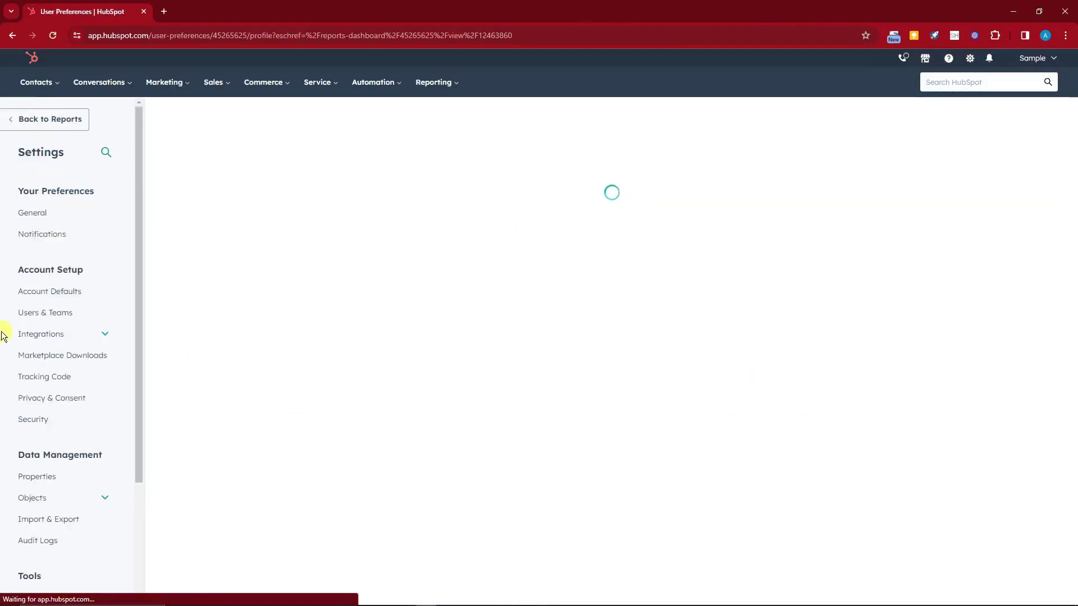
{"action": "scroll", "coordinate": [50, 359], "scroll_direction": "down", "scroll_amount": 3}
{"action": "left_click", "coordinate": [39, 365]}
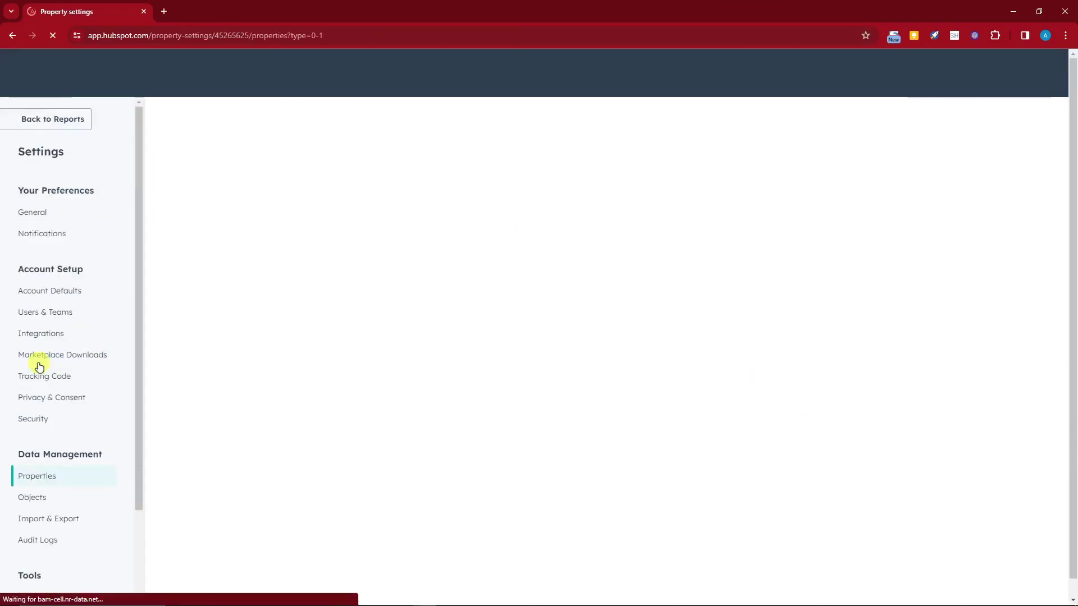
{"action": "left_click", "coordinate": [395, 181]}
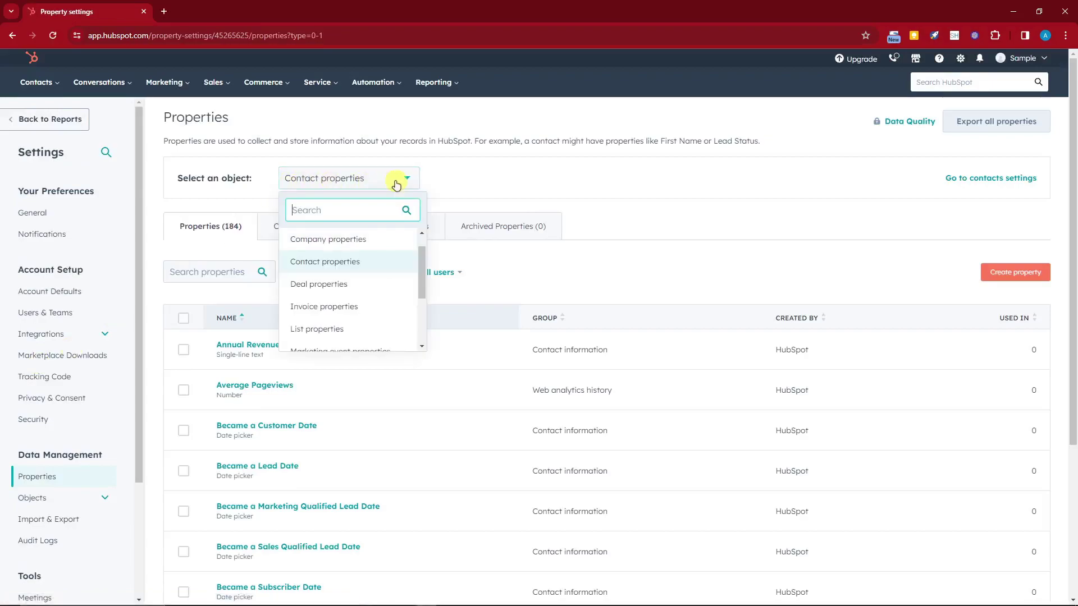
{"action": "left_click", "coordinate": [320, 178]}
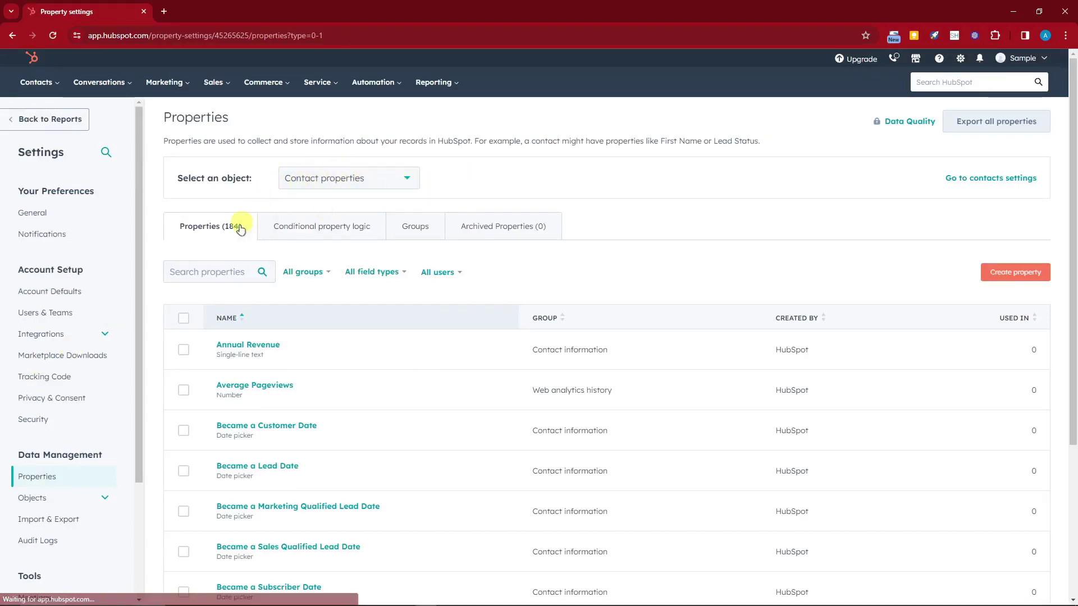
{"action": "left_click", "coordinate": [224, 269]}
{"action": "type", "text": "Hubspot st"}
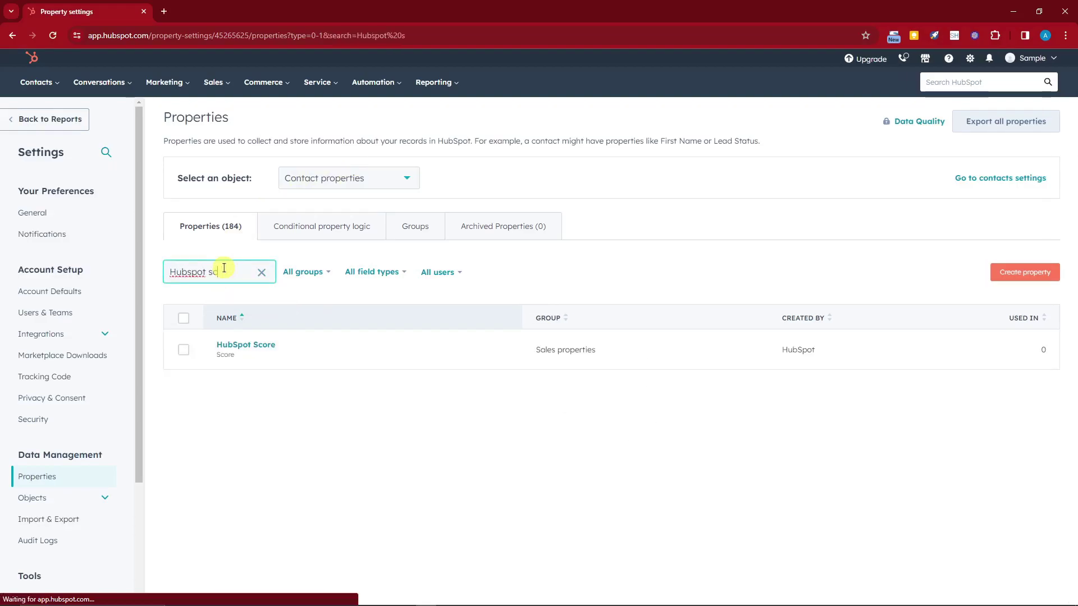
{"action": "type", "text": "ore"}
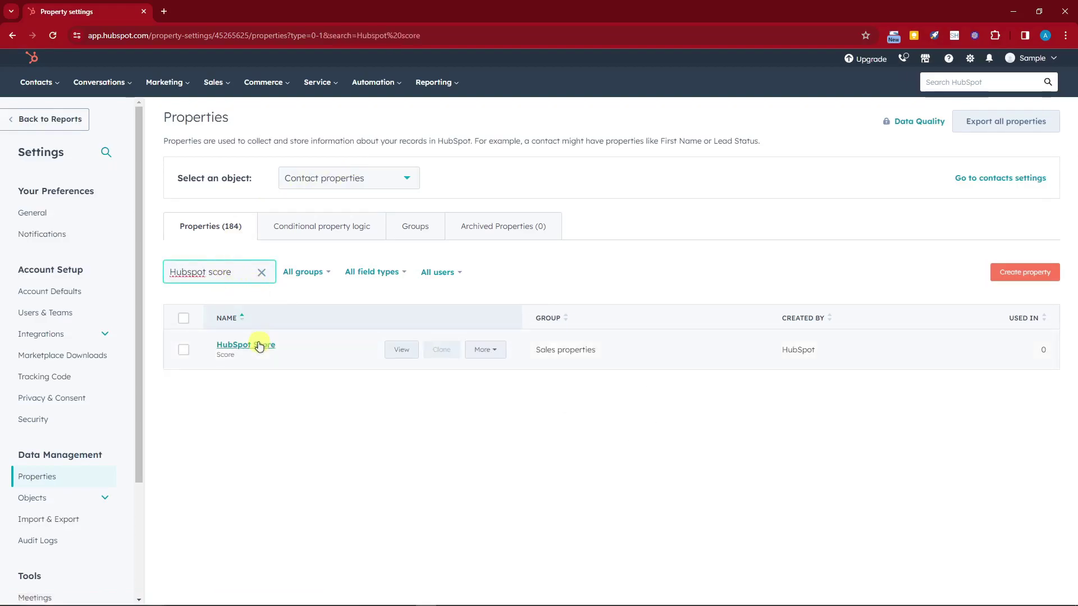
{"action": "left_click", "coordinate": [258, 345]}
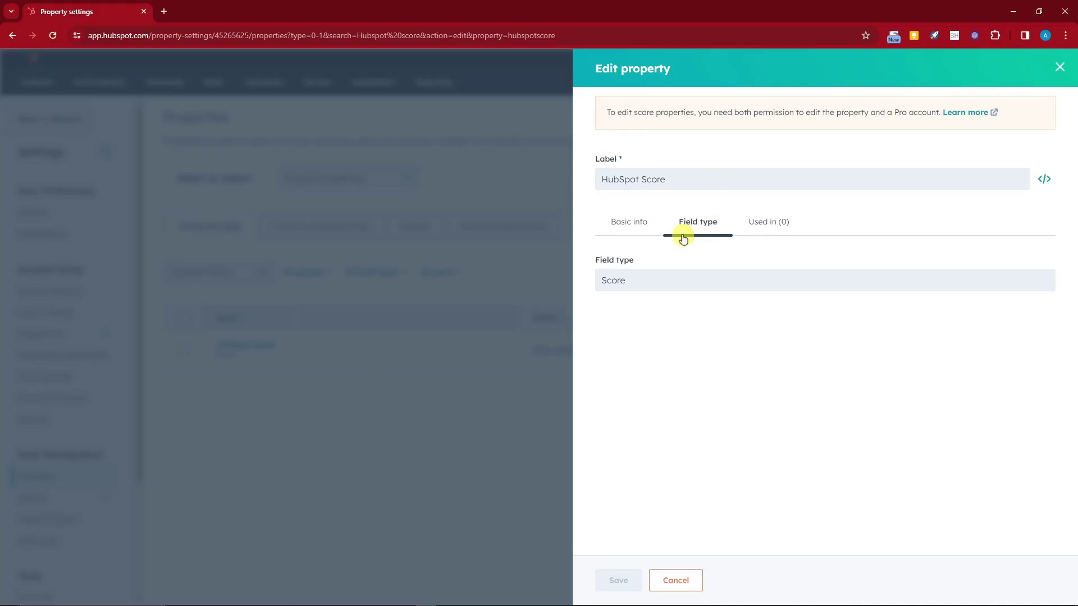
- Try selecting the read-only Score field type, read the Basic info description, then close the panel
{"action": "left_click_drag", "start_coordinate": [637, 282], "coordinate": [594, 281]}
{"action": "left_click", "coordinate": [661, 284]}
{"action": "left_click_drag", "start_coordinate": [653, 284], "coordinate": [579, 280]}
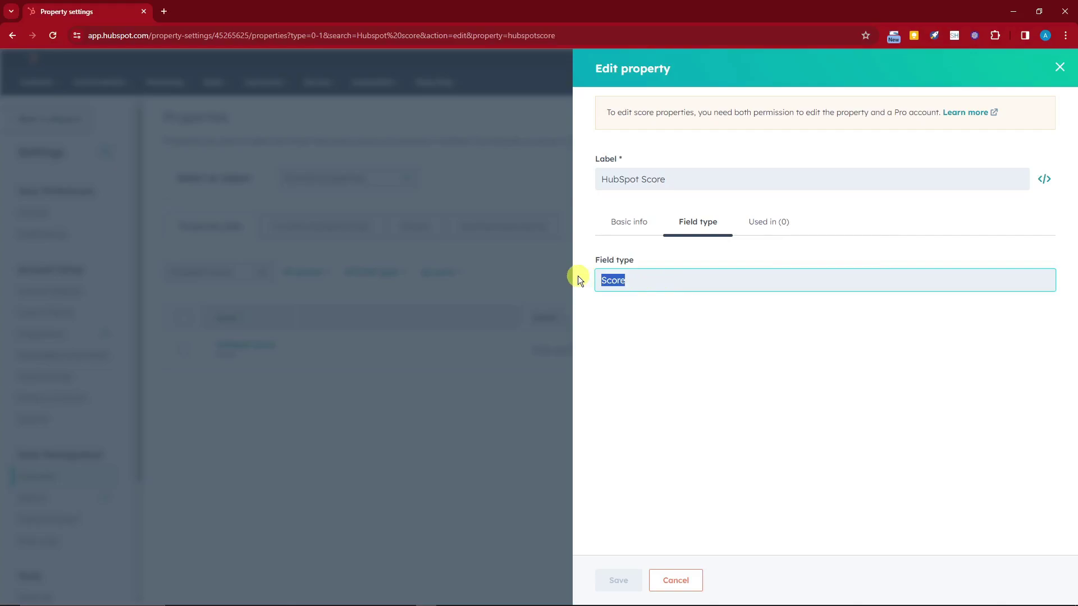
{"action": "left_click", "coordinate": [617, 280]}
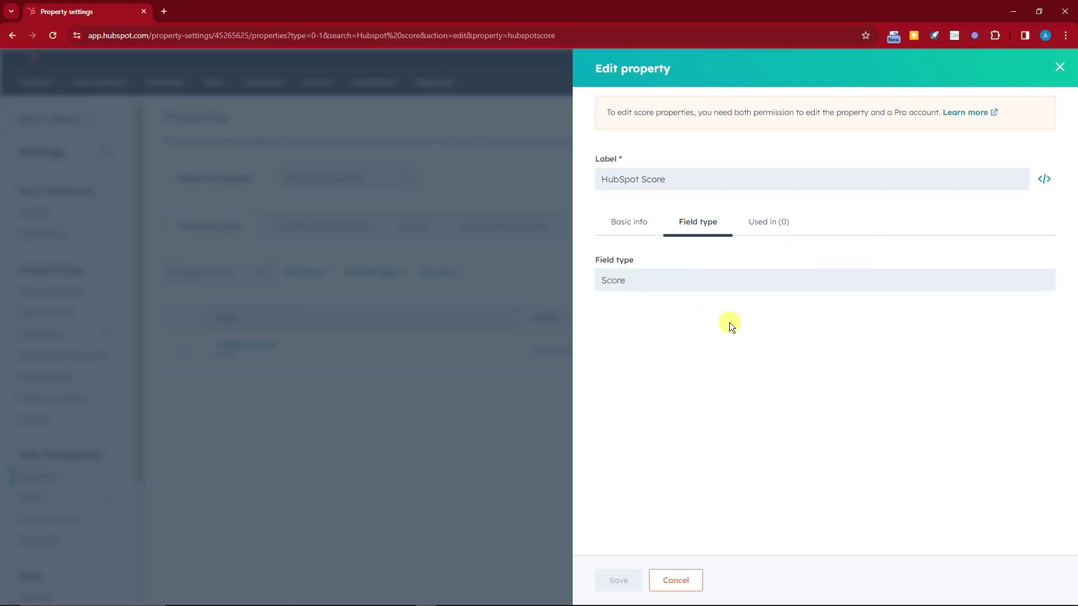
{"action": "left_click", "coordinate": [640, 223]}
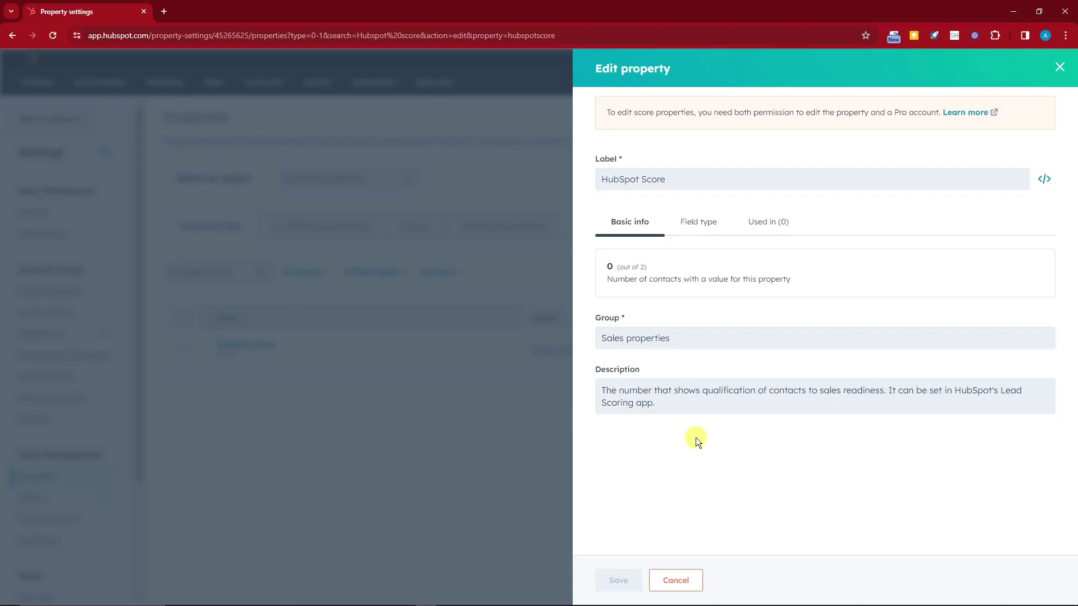
{"action": "left_click", "coordinate": [443, 464]}
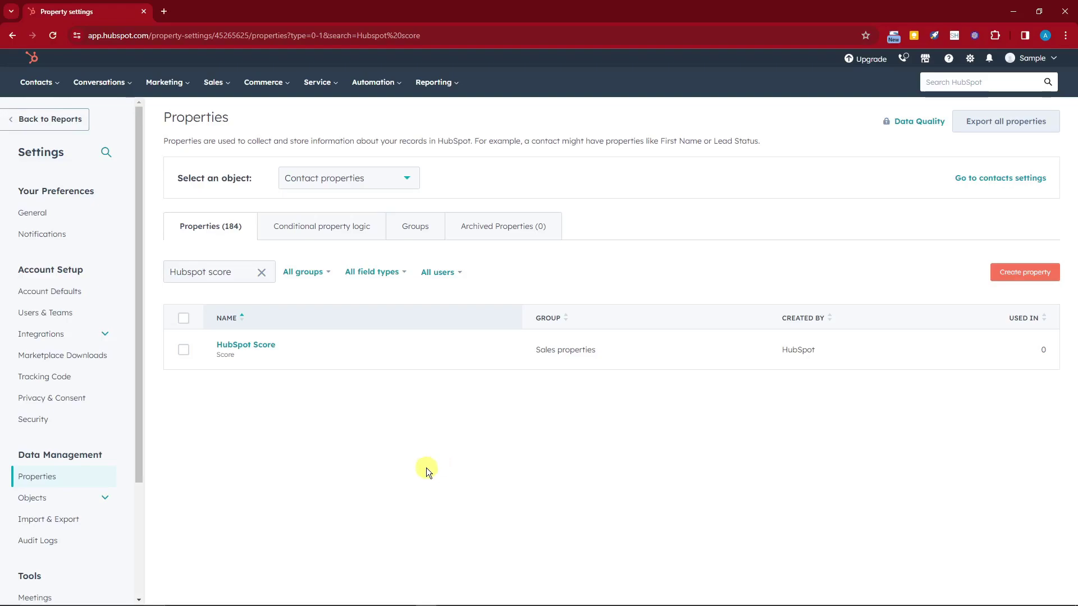
- Go to Contacts > Lists and start creating a new contact-based list
{"action": "left_click", "coordinate": [36, 82]}
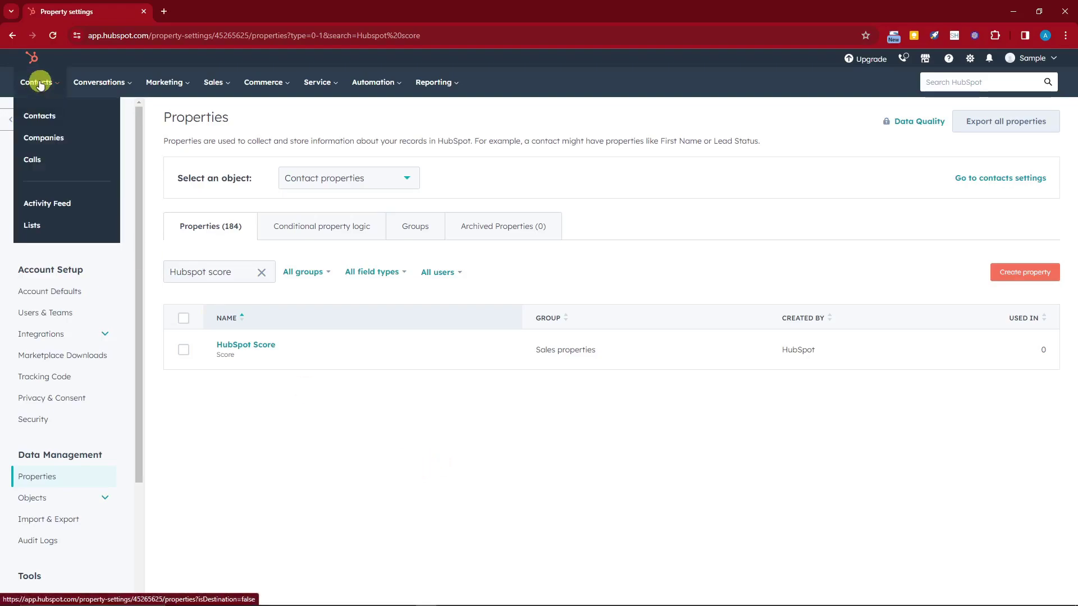
{"action": "left_click", "coordinate": [63, 226]}
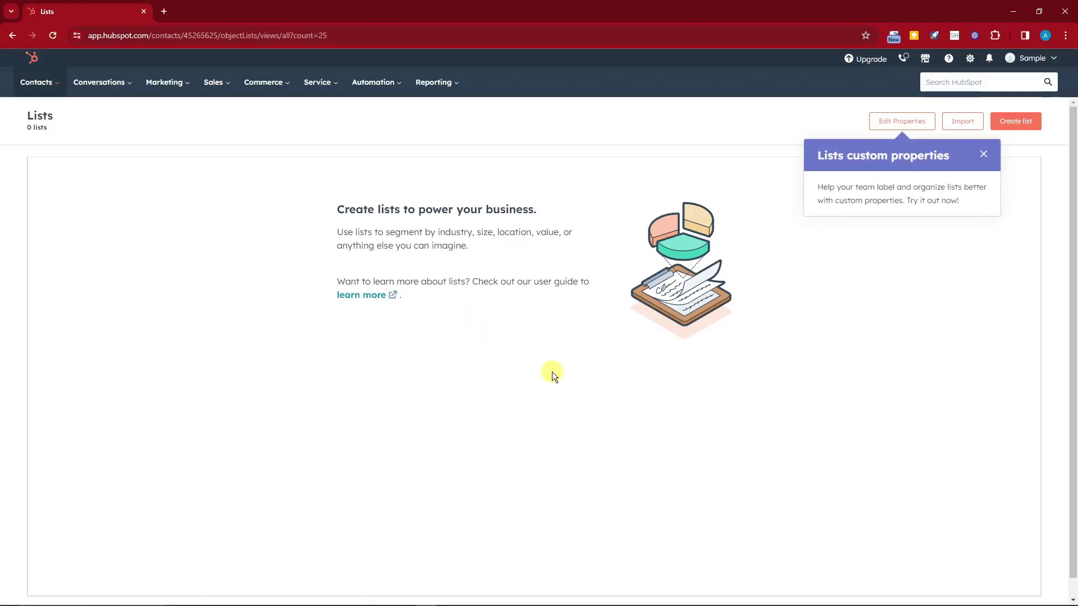
{"action": "left_click", "coordinate": [991, 153]}
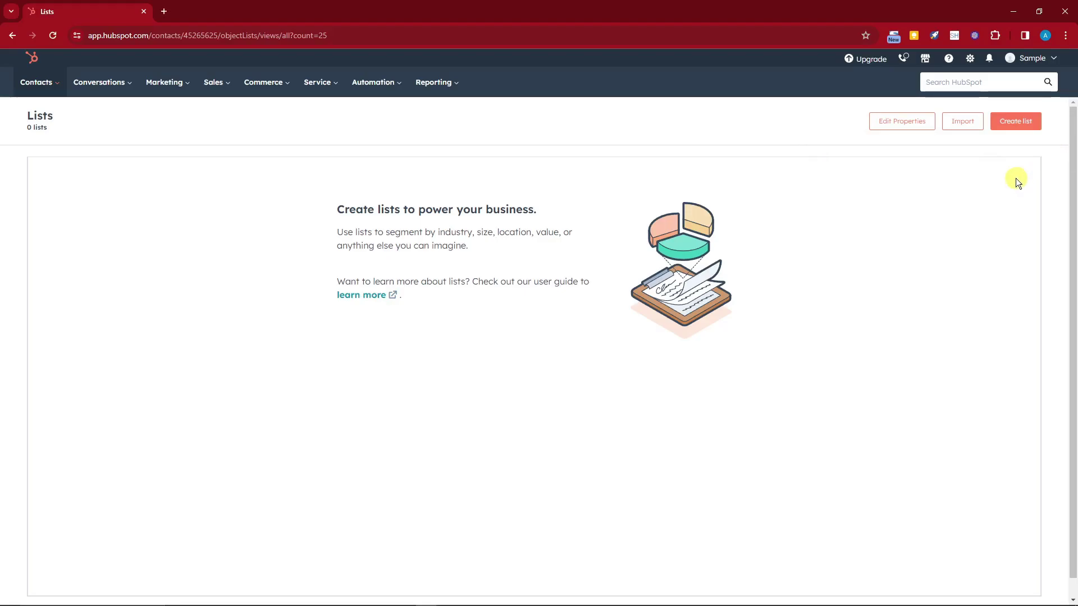
{"action": "left_click", "coordinate": [1015, 120]}
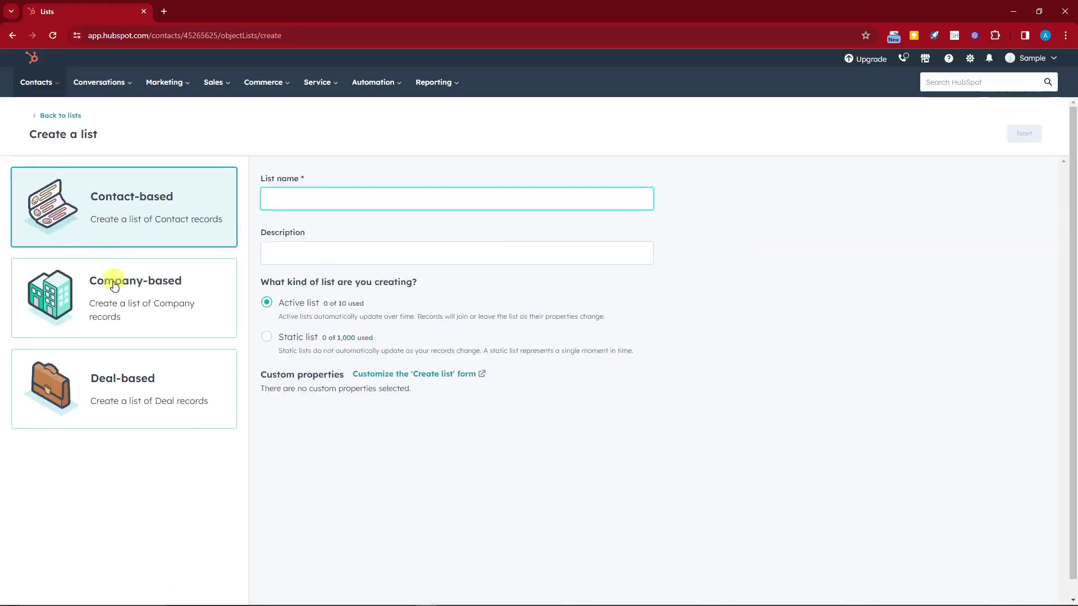
{"action": "left_click", "coordinate": [125, 305]}
{"action": "left_click", "coordinate": [144, 220]}
{"action": "left_click", "coordinate": [163, 308]}
{"action": "left_click", "coordinate": [149, 193]}
- Name the list Sample list 1 with description Sample, keep it active, and continue
{"action": "left_click", "coordinate": [335, 193]}
{"action": "type", "text": "Sample list 1"}
{"action": "left_click", "coordinate": [338, 255]}
{"action": "type", "text": "Sma"}
{"action": "key", "text": "BackSpace"}
{"action": "key", "text": "BackSpace"}
{"action": "type", "text": "mple"}
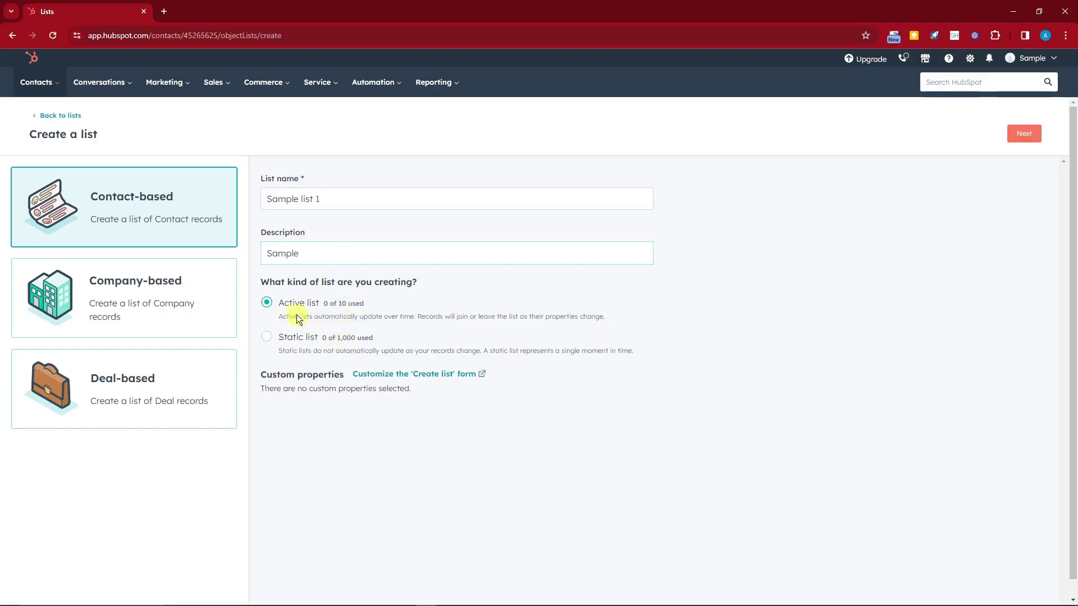
{"action": "left_click", "coordinate": [1024, 134]}
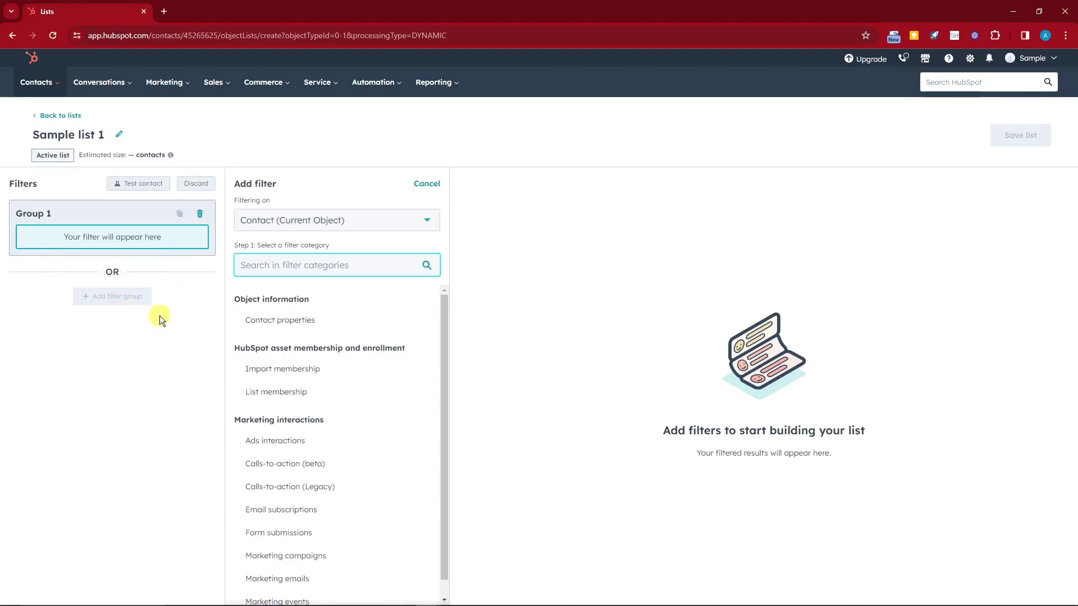
- Add a HubSpot score contact-property filter using the 'is equal to' condition
{"action": "left_click", "coordinate": [279, 321]}
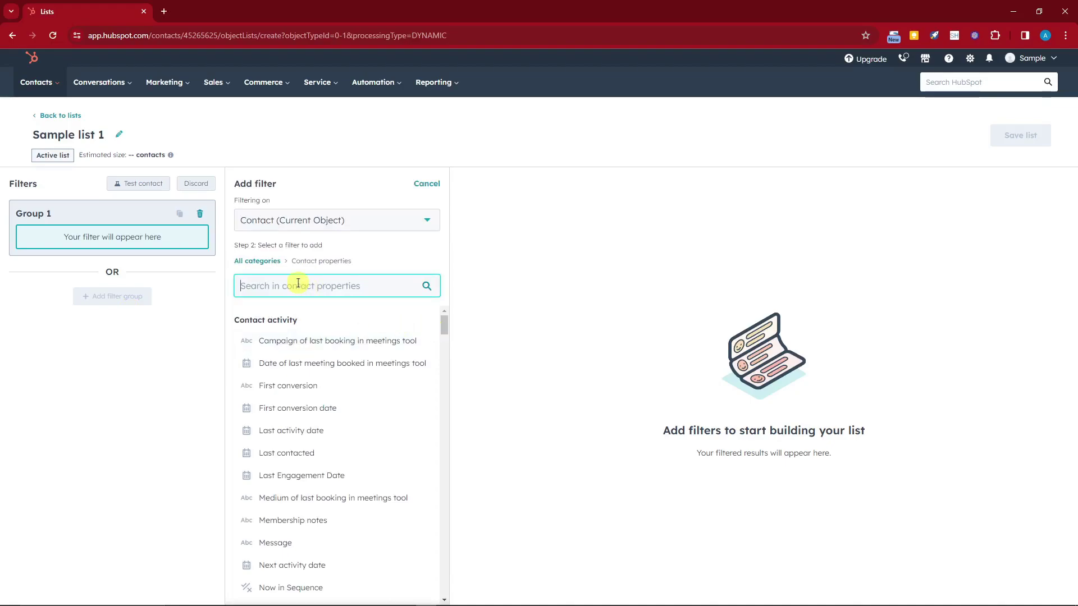
{"action": "type", "text": "hubspot"}
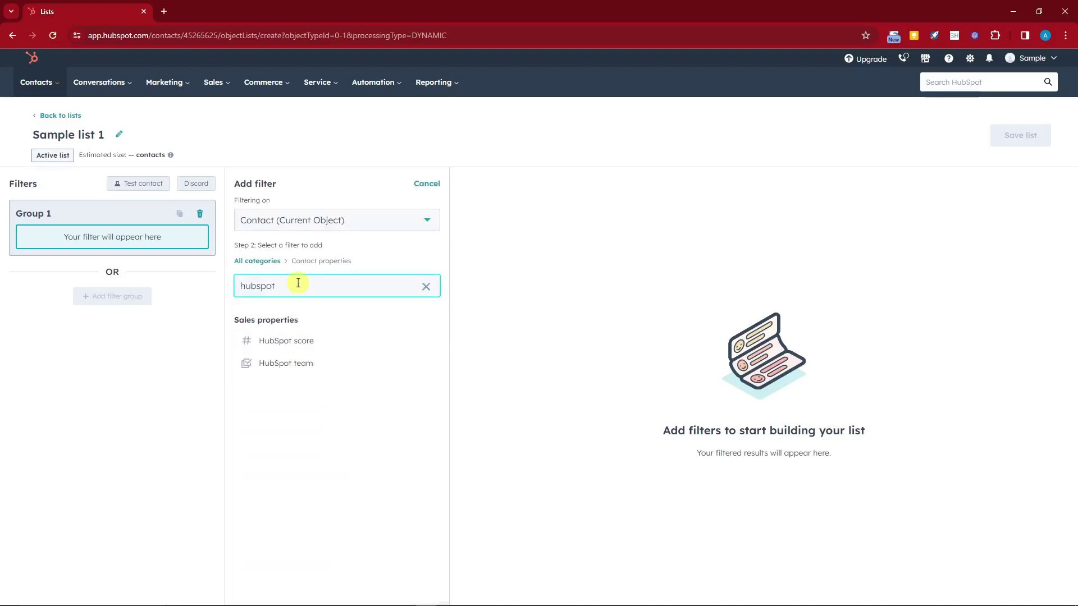
{"action": "left_click", "coordinate": [305, 342]}
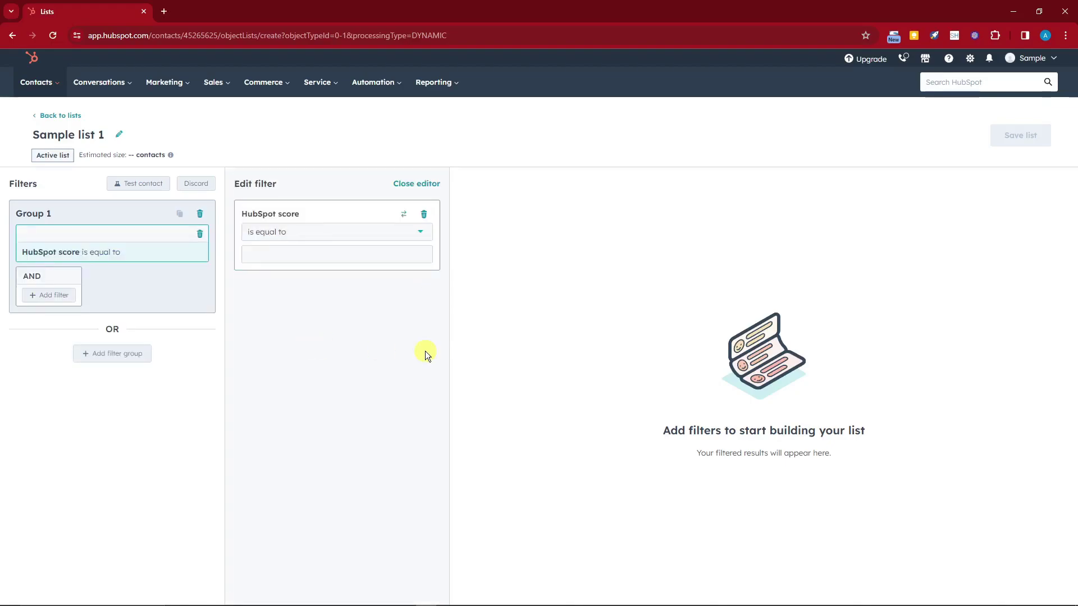
{"action": "left_click", "coordinate": [397, 236]}
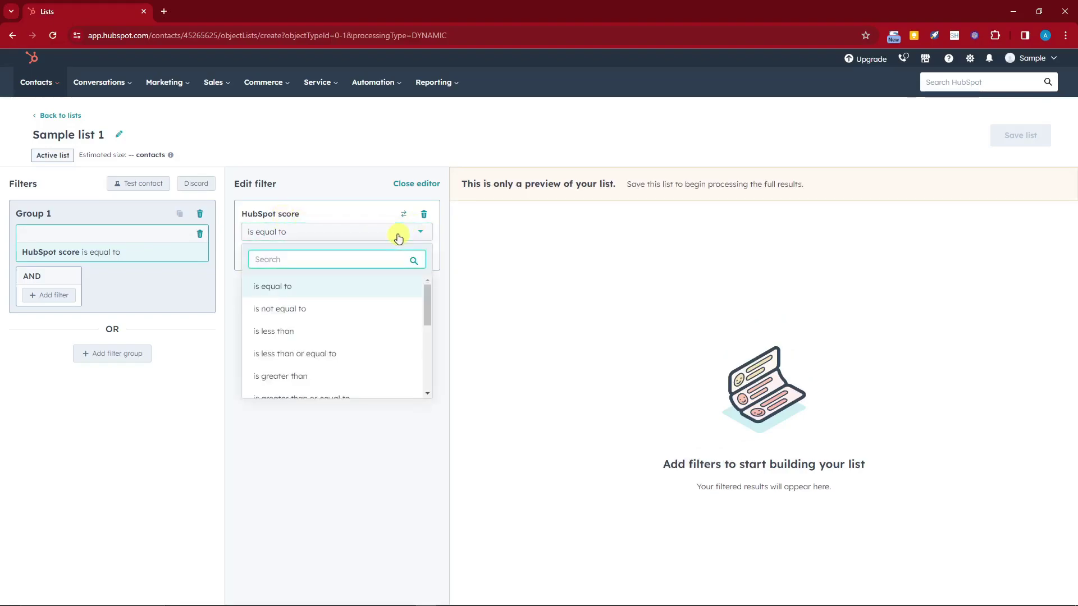
{"action": "left_click", "coordinate": [492, 279]}
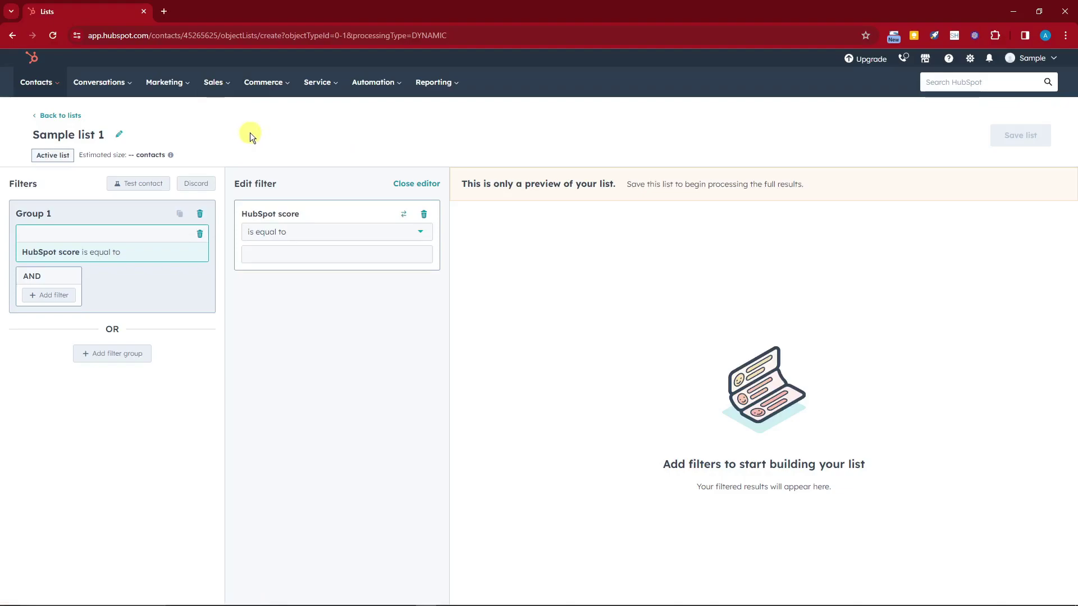
- Go to Marketing > Email and dismiss the feedback prompt to see New email listed
{"action": "left_click", "coordinate": [170, 87]}
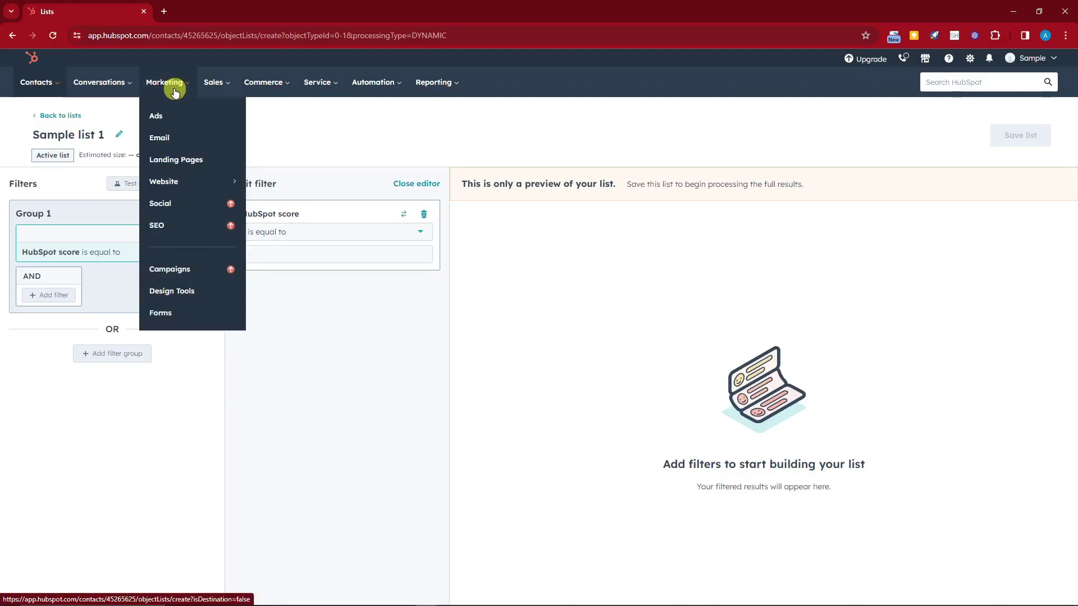
{"action": "left_click", "coordinate": [162, 139]}
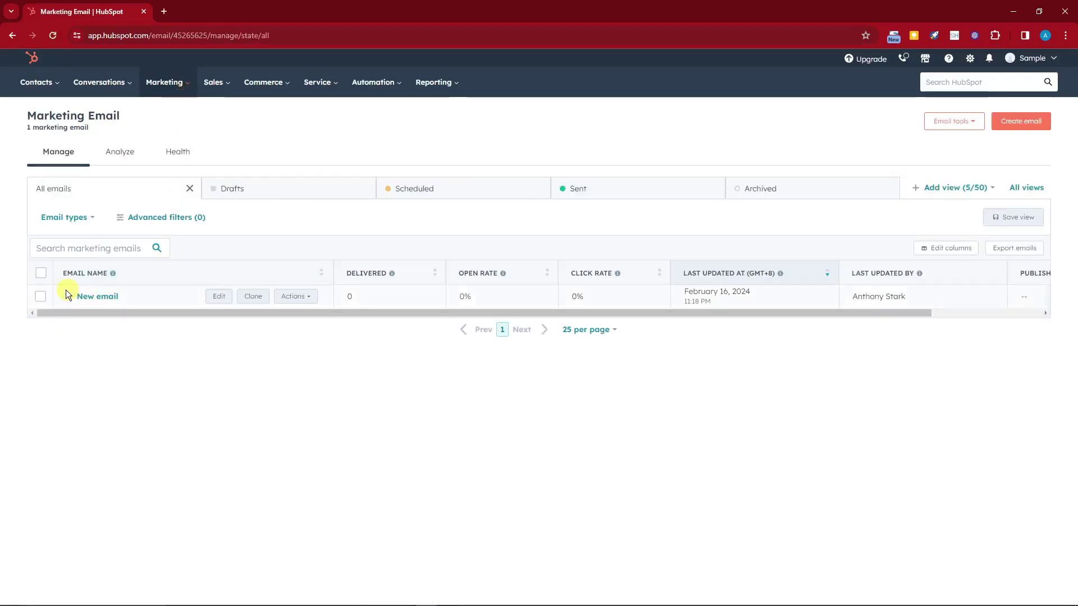
{"action": "left_click", "coordinate": [179, 497]}
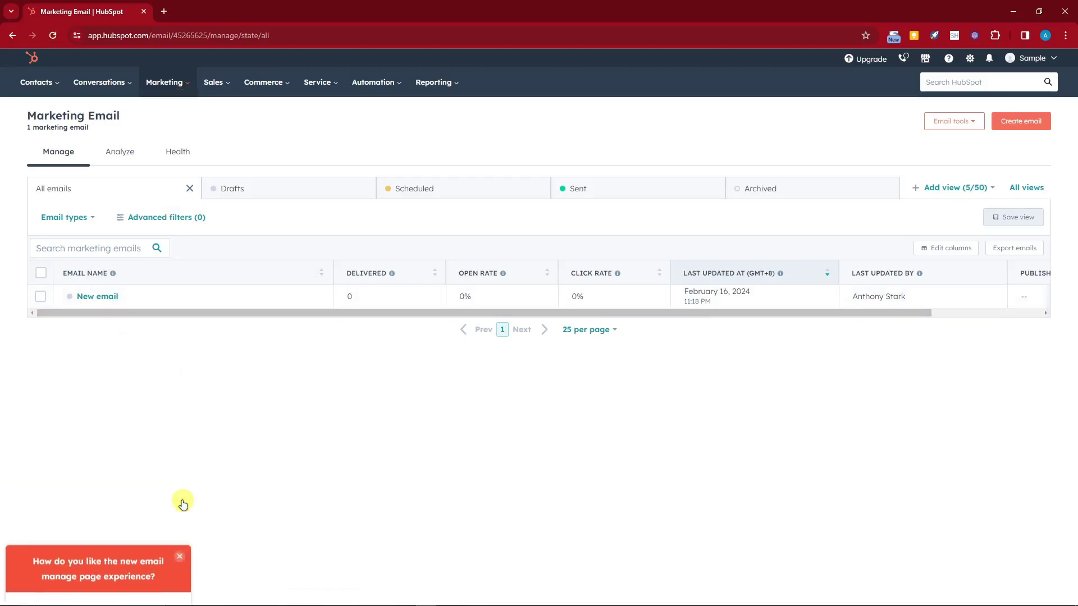